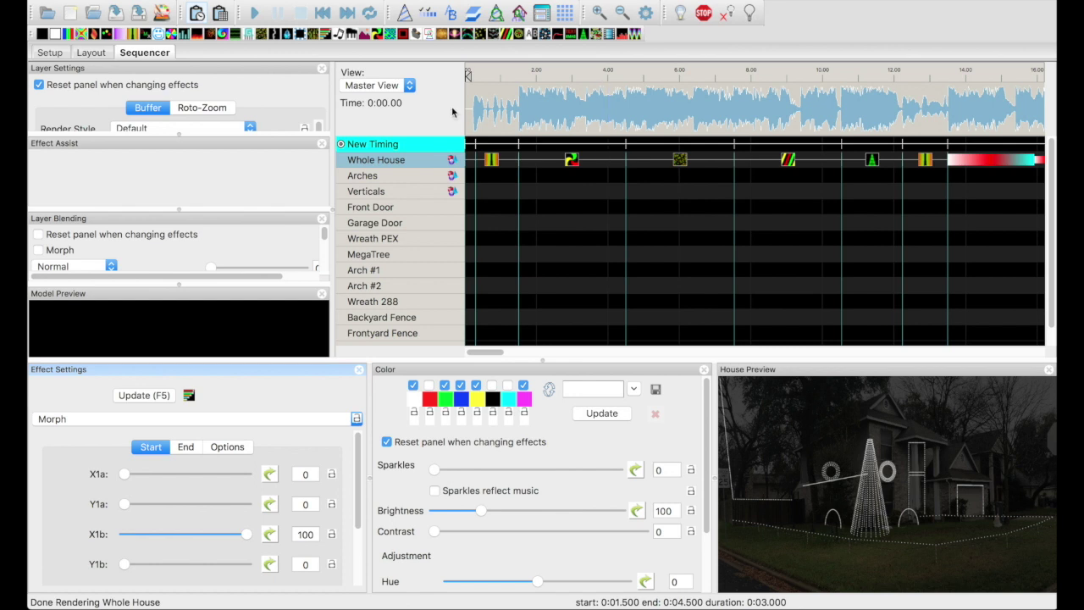
Play the sequence from the start, then replay the 16.55–18.20 s section on the house preview.
key(space)
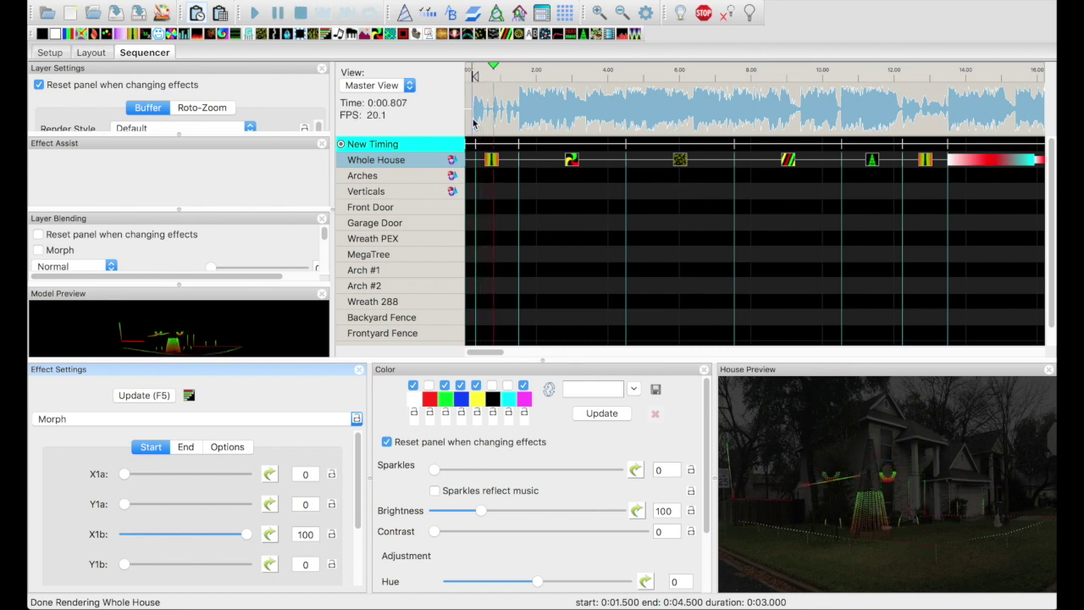
click(473, 122)
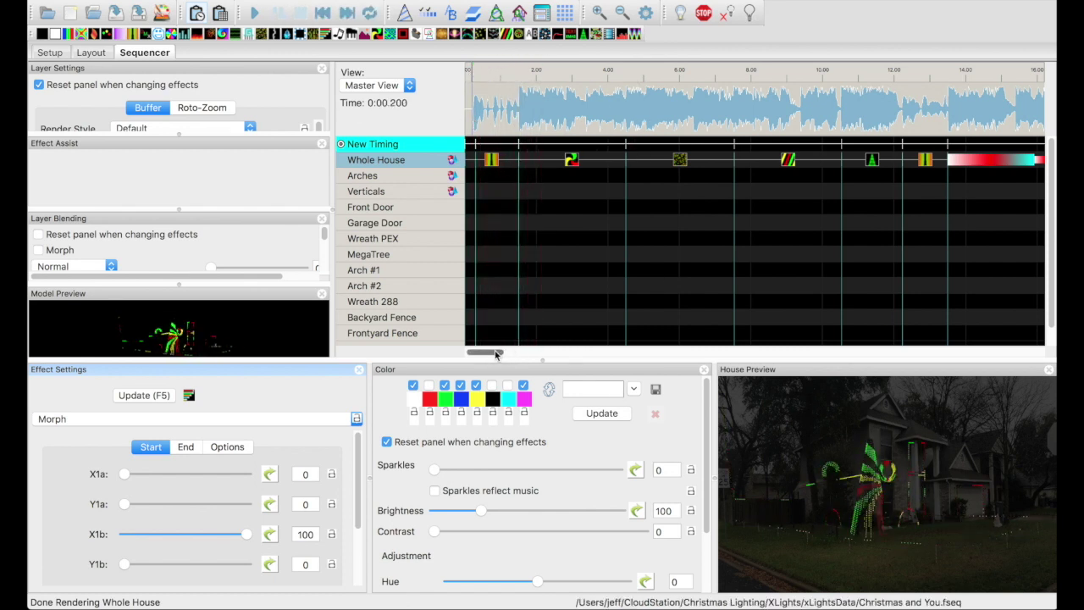
drag(496, 354, 532, 356)
drag(491, 118, 549, 118)
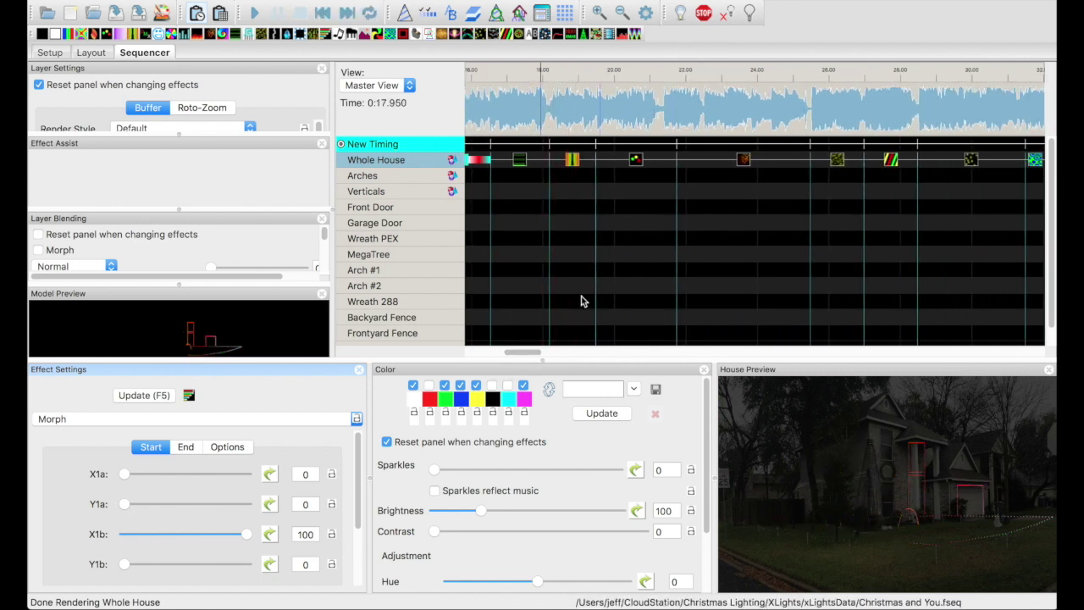
Replay the short sections starting at 1:00 and at 1:12.000–1:13.700.
click(532, 354)
drag(533, 354, 613, 352)
click(727, 116)
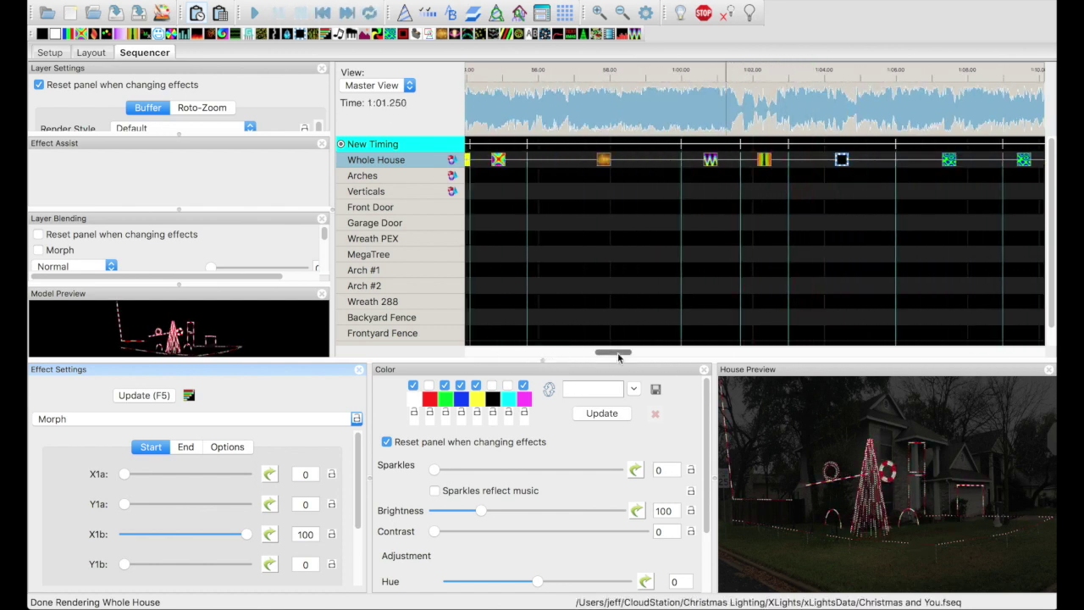
drag(612, 351, 649, 357)
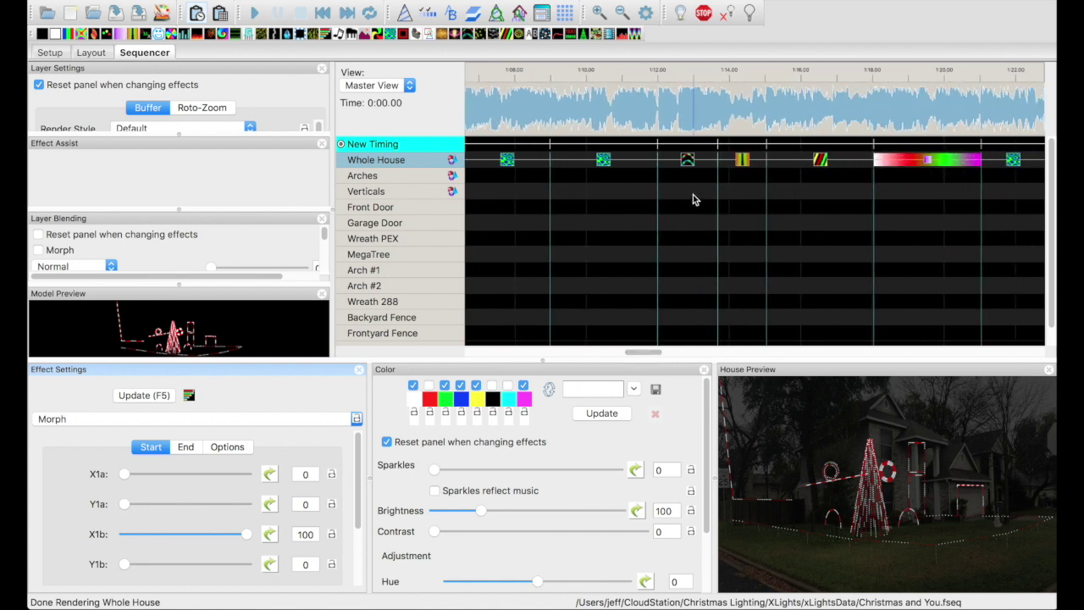
click(716, 123)
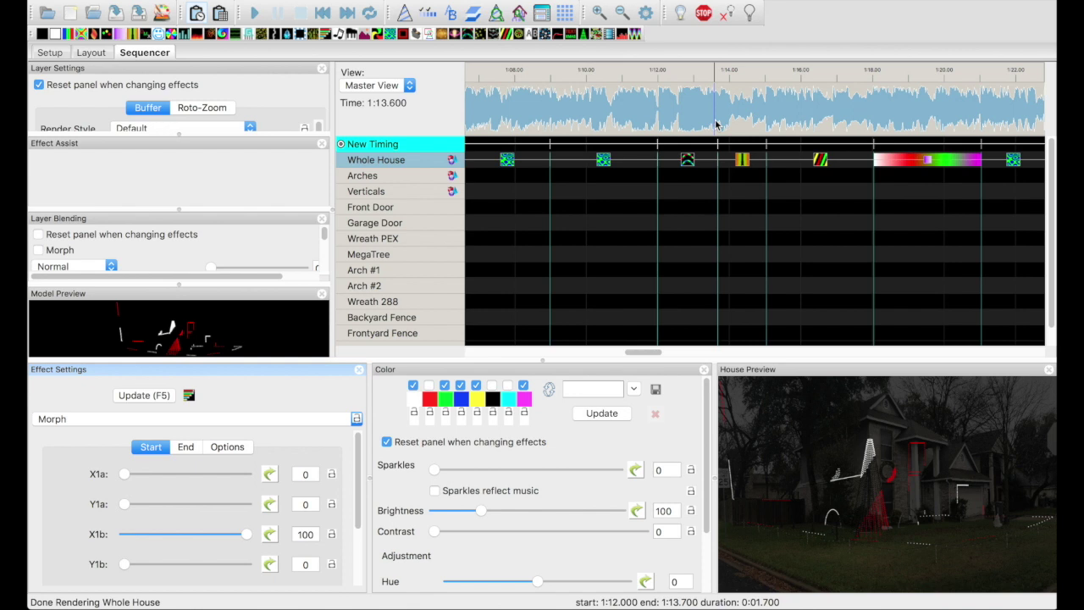
Review the colour-coded song lyrics in the Pages document.
key(super+Tab)
key(super+Tab)
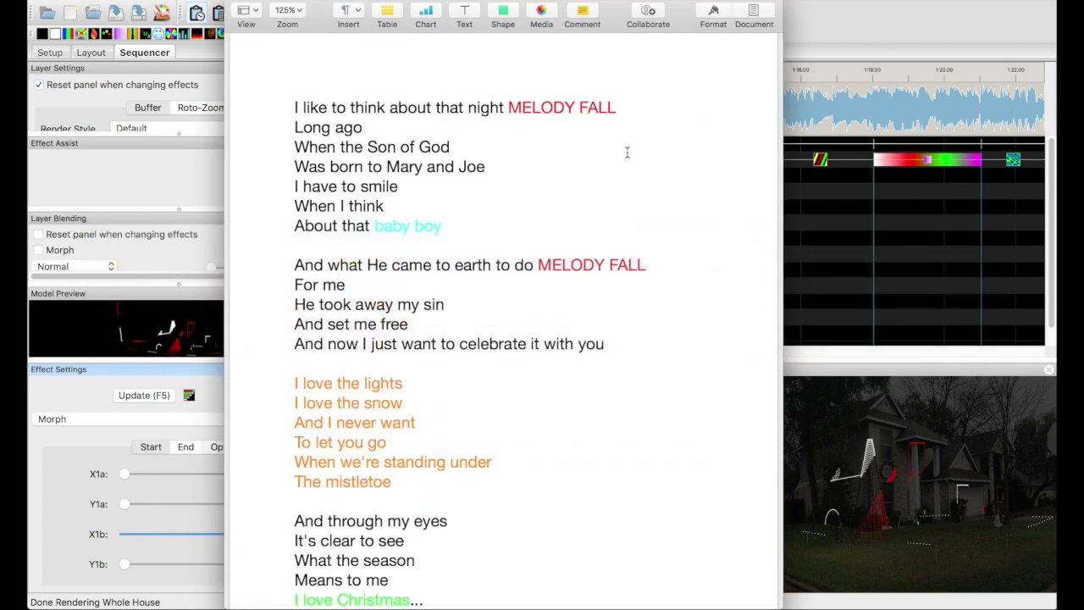
scroll(600, 271, down, 10)
scroll(599, 273, up, 10)
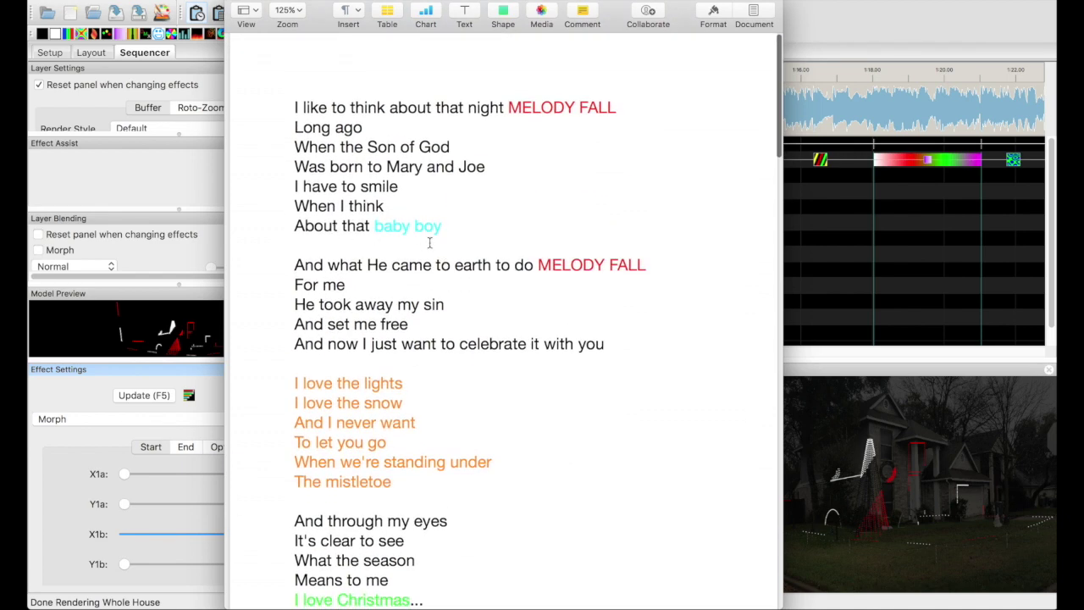
Back in xLights, scroll the timeline to the start and play from about 0:10, then stop.
key(super+Tab)
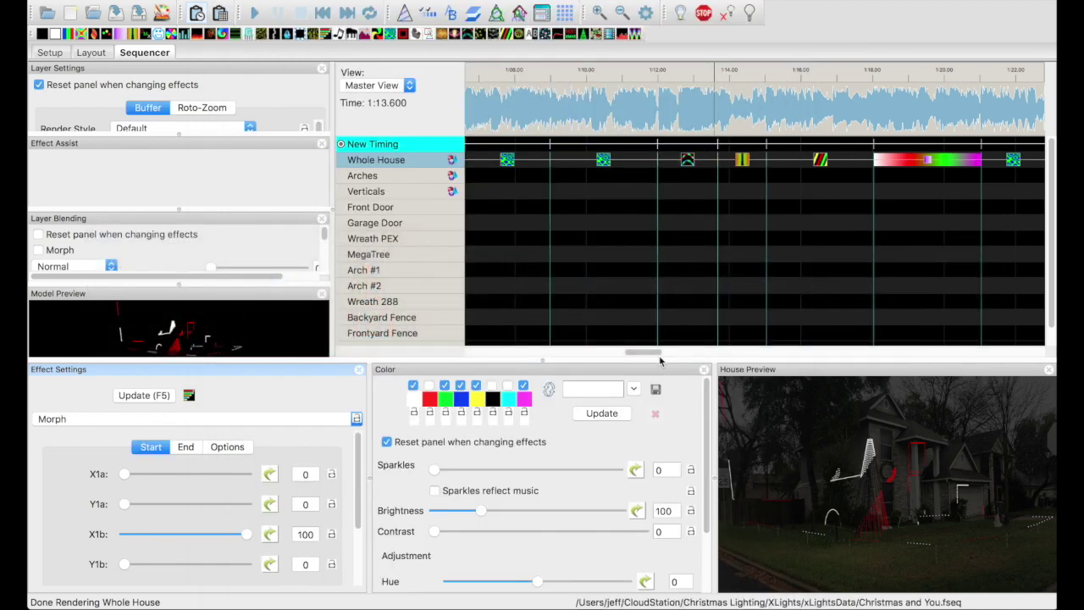
drag(656, 353, 453, 336)
click(837, 106)
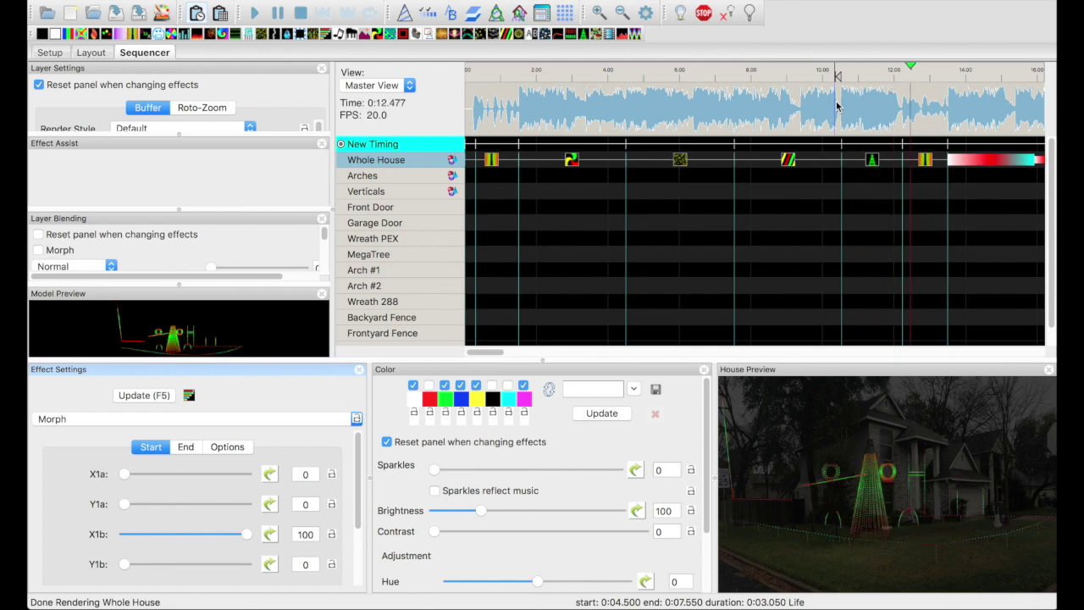
key(space)
Read further down the lyrics in Pages, then return to xLights.
key(super+Tab)
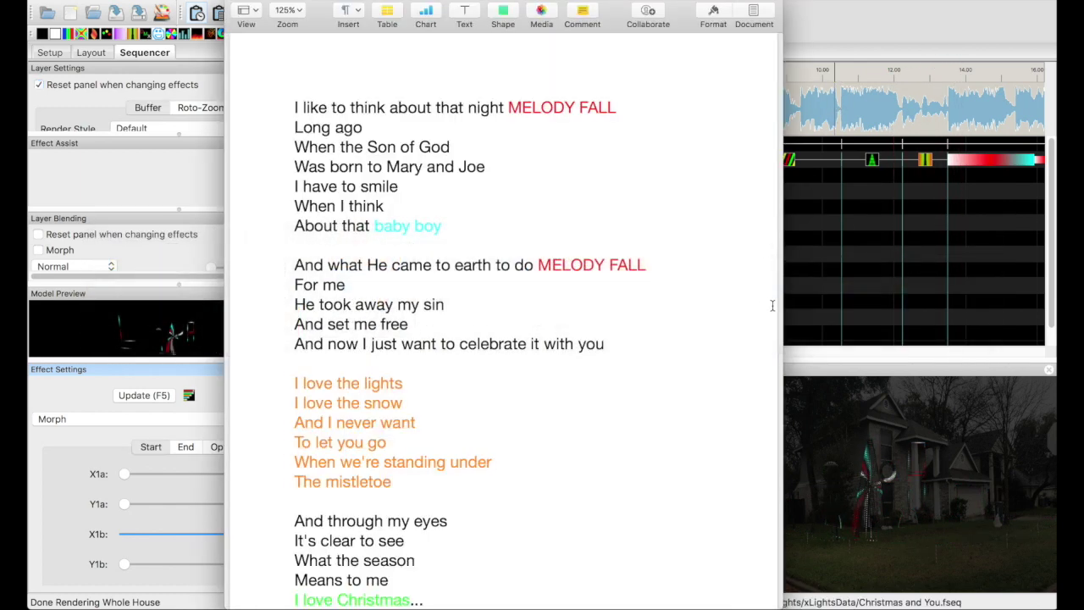
scroll(636, 343, down, 4)
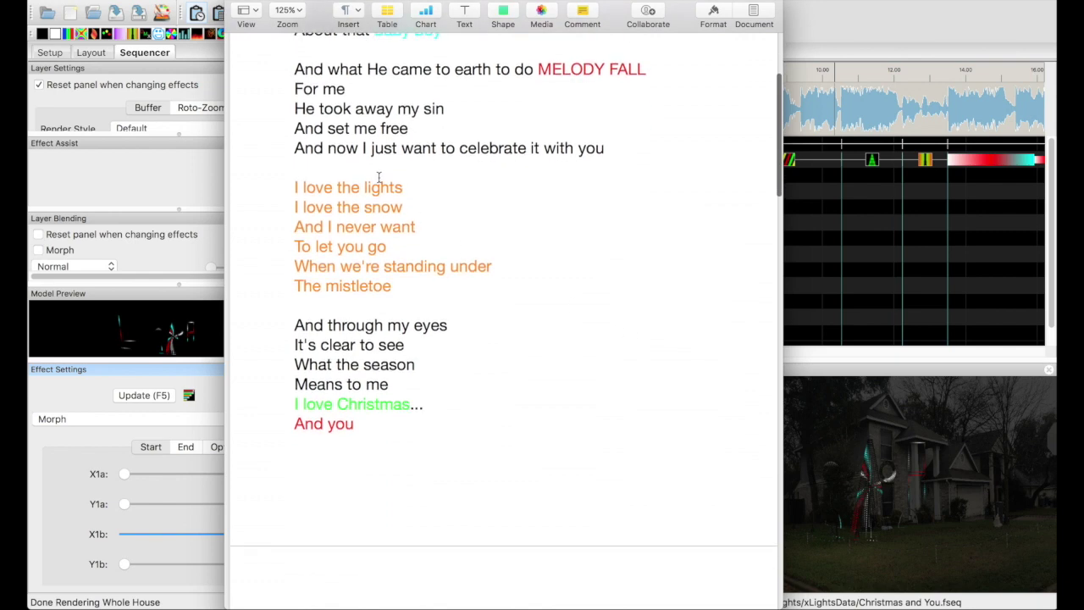
scroll(373, 258, down, 3)
key(super+Tab)
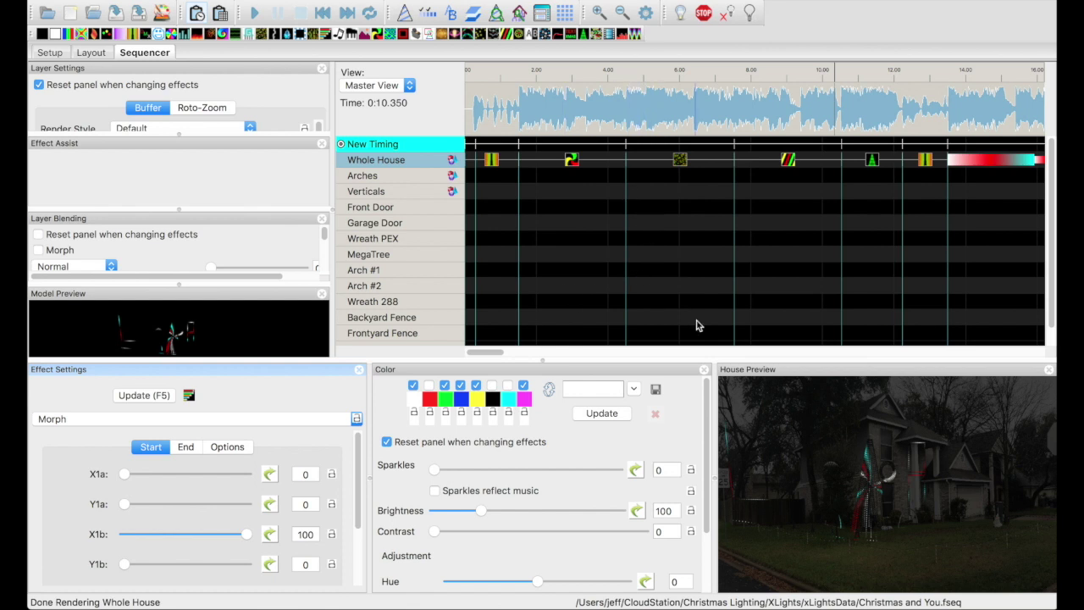
Play the Whole House effects from about 0:28.5 and from 0:46.5, stopping each.
drag(485, 352, 532, 362)
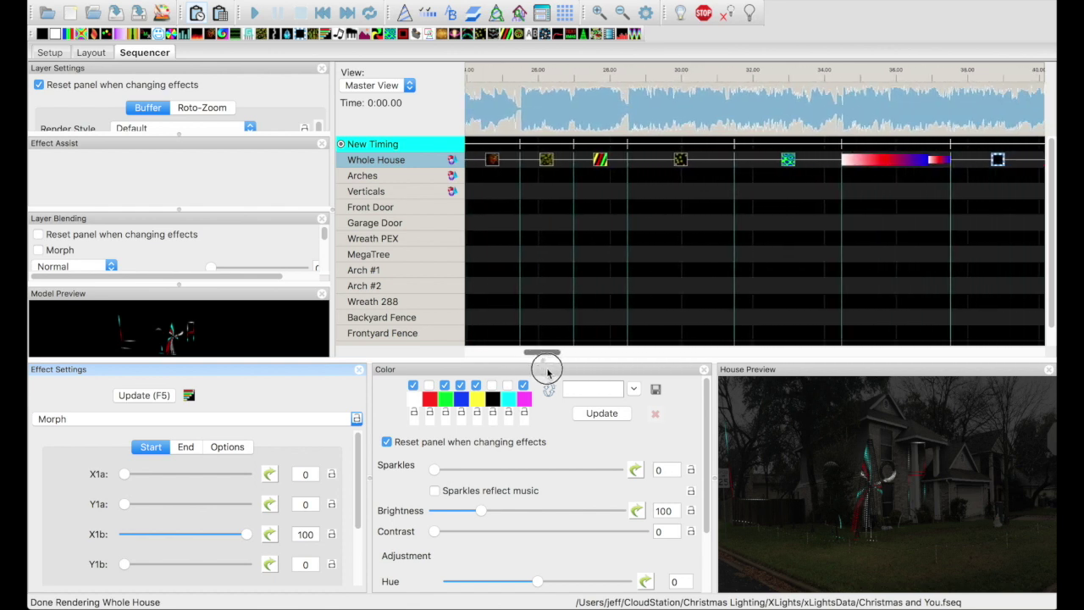
drag(547, 372, 549, 373)
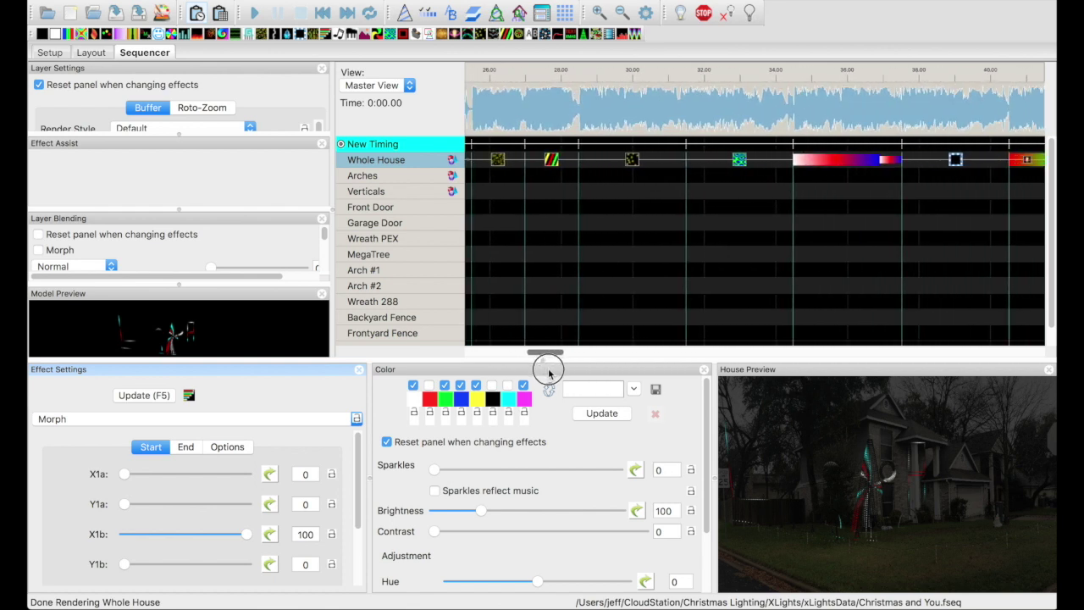
click(575, 119)
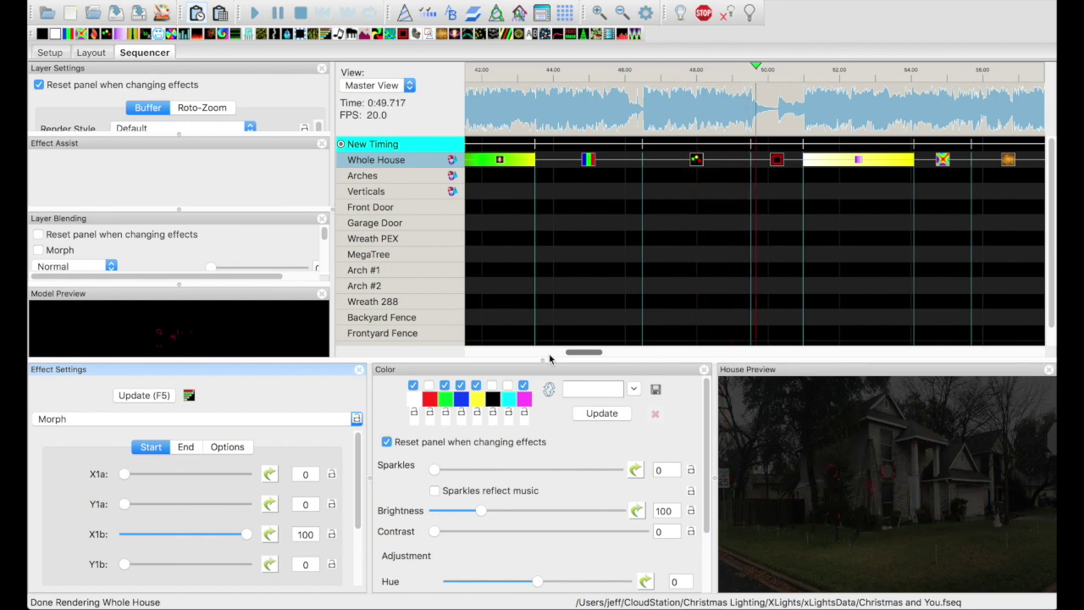
key(space)
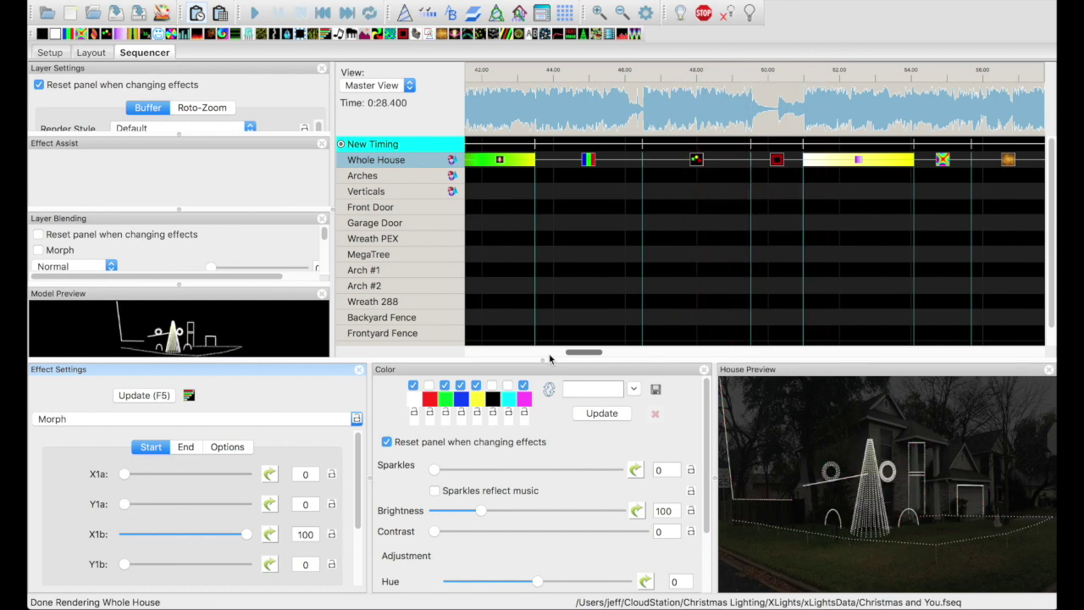
click(639, 126)
key(space)
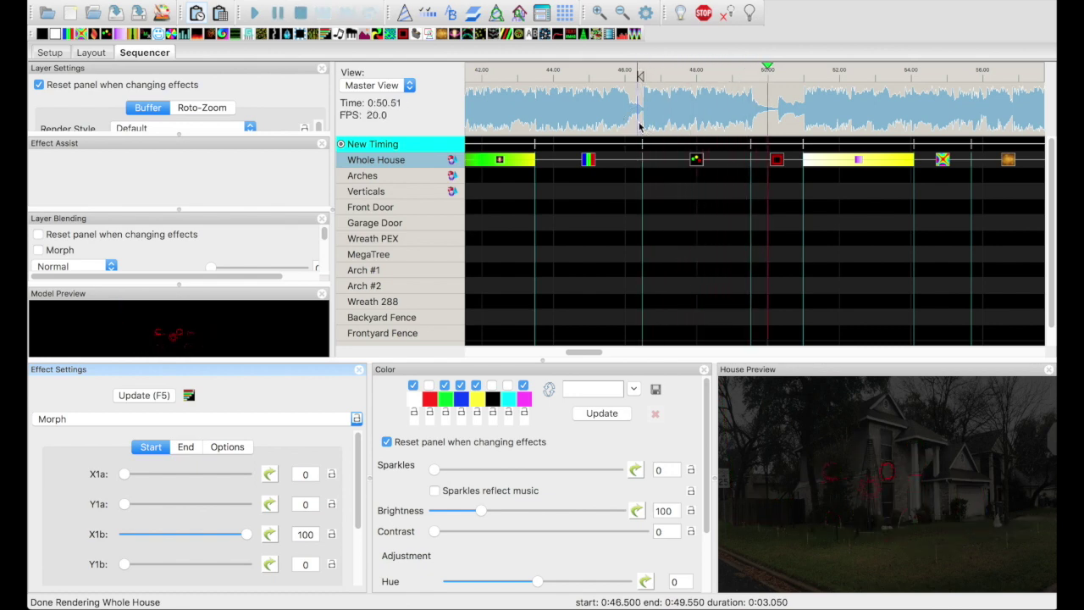
key(space)
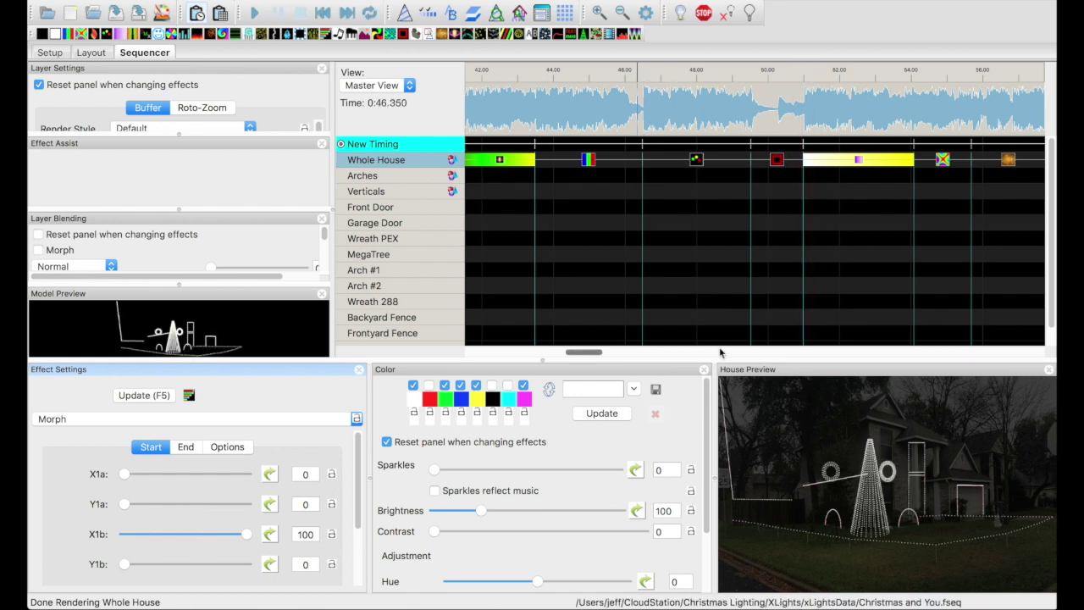
Scroll ahead and play the stretch from about 1:48, then stop.
drag(585, 351, 731, 386)
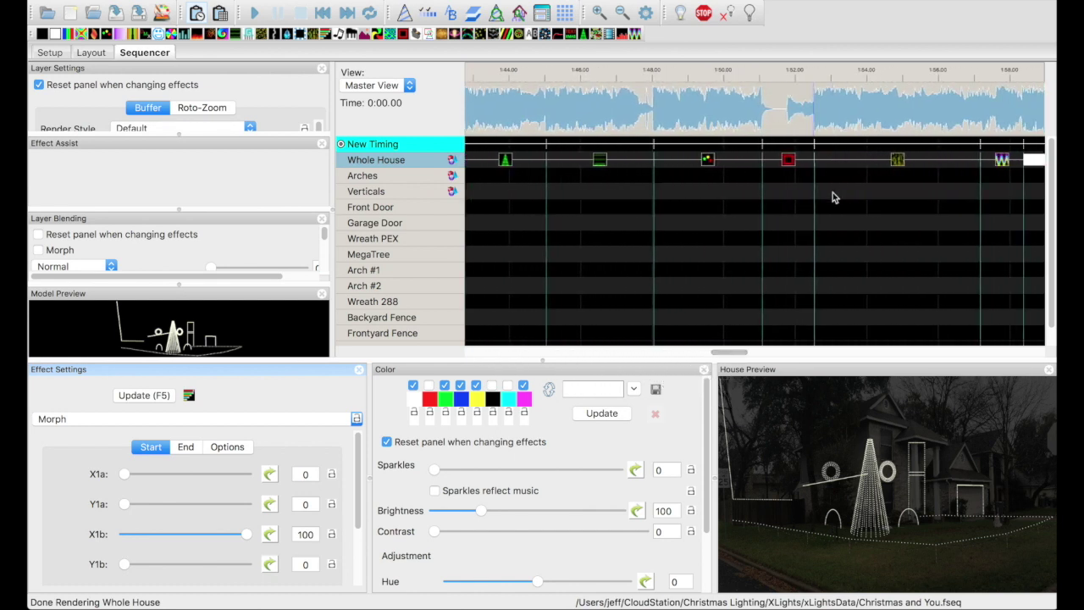
click(650, 121)
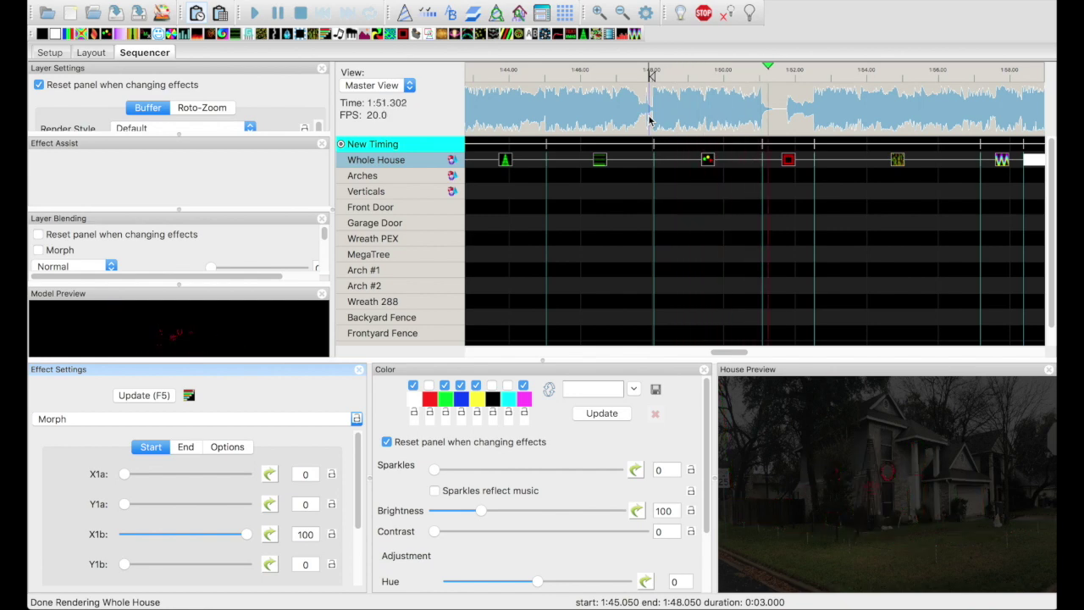
click(650, 121)
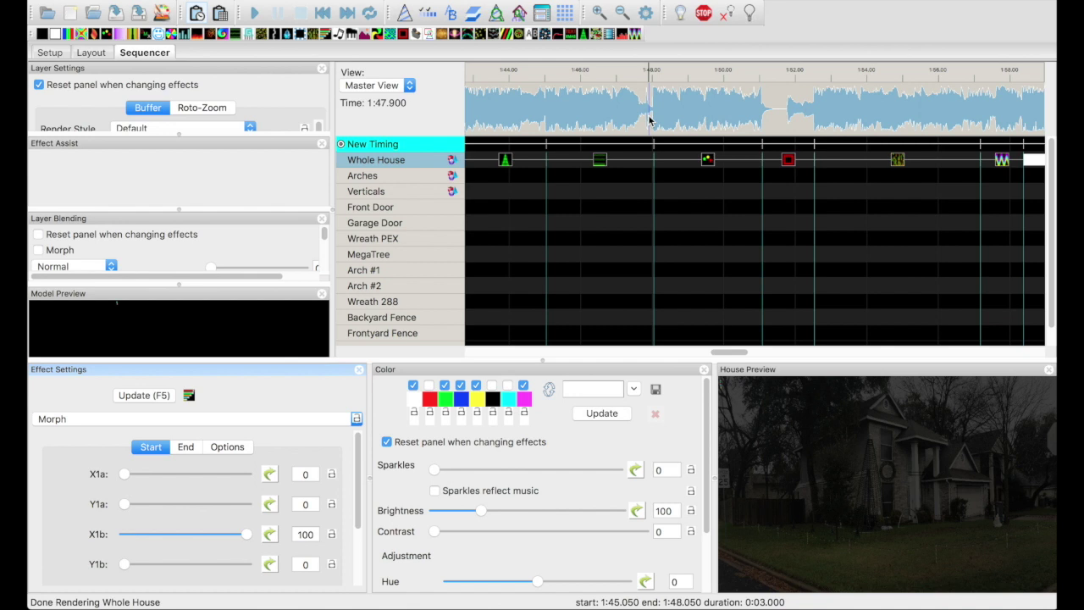
Zoom the timeline out to show the whole four-minute song.
scroll(649, 121, left, 2)
click(621, 108)
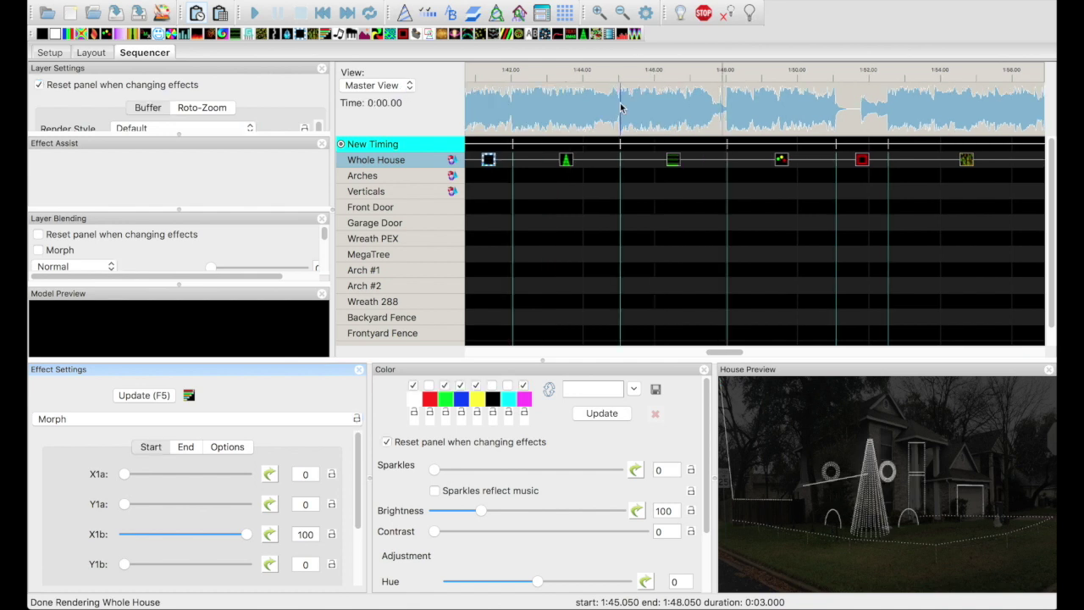
click(622, 13)
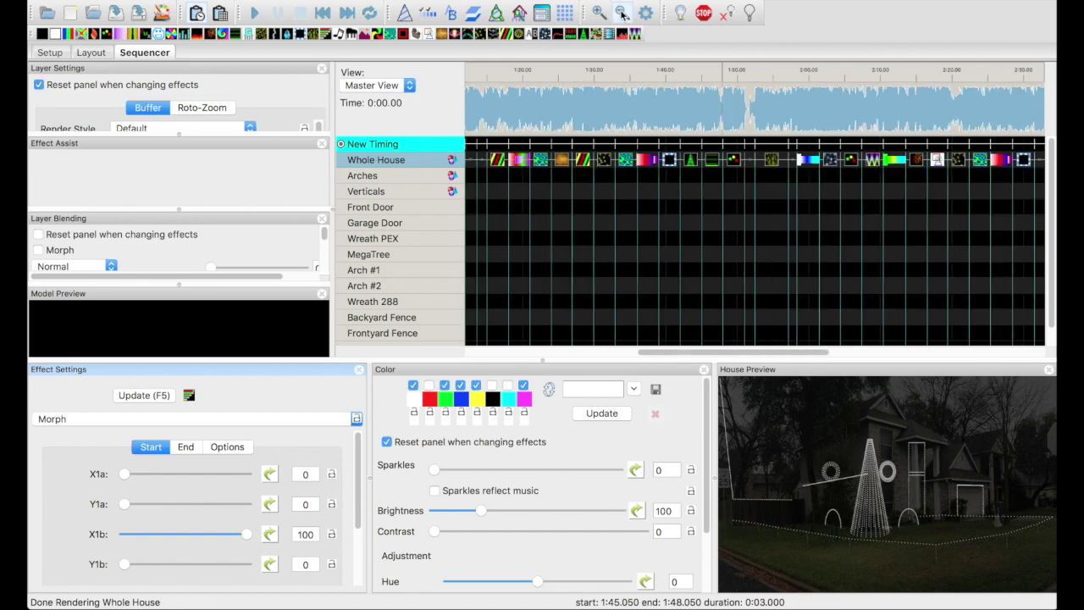
click(622, 13)
click(622, 13)
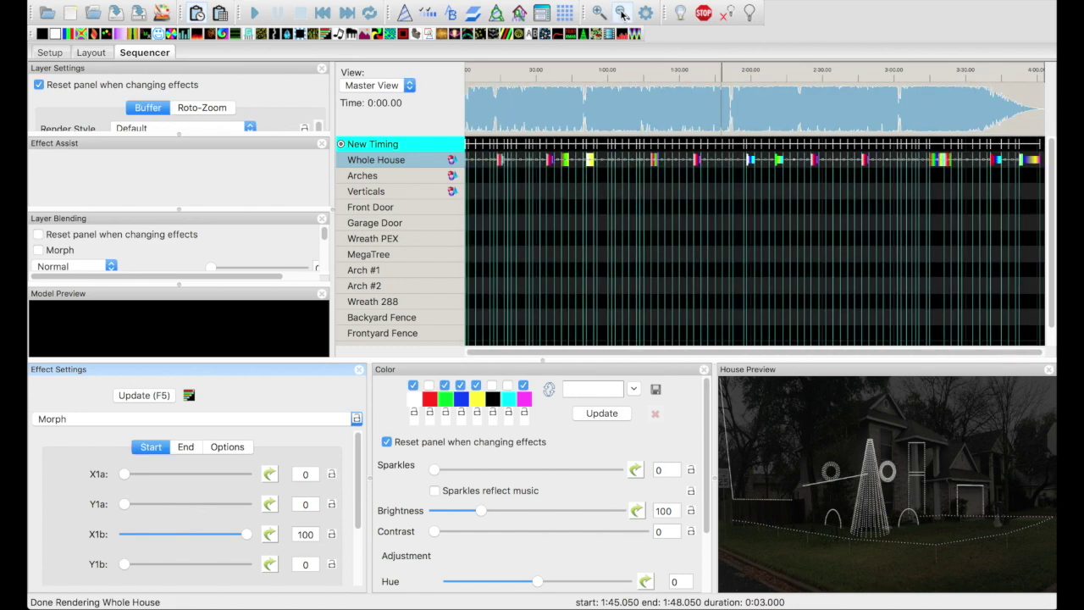
Insert two empty layers under the Whole House row.
right_click(410, 164)
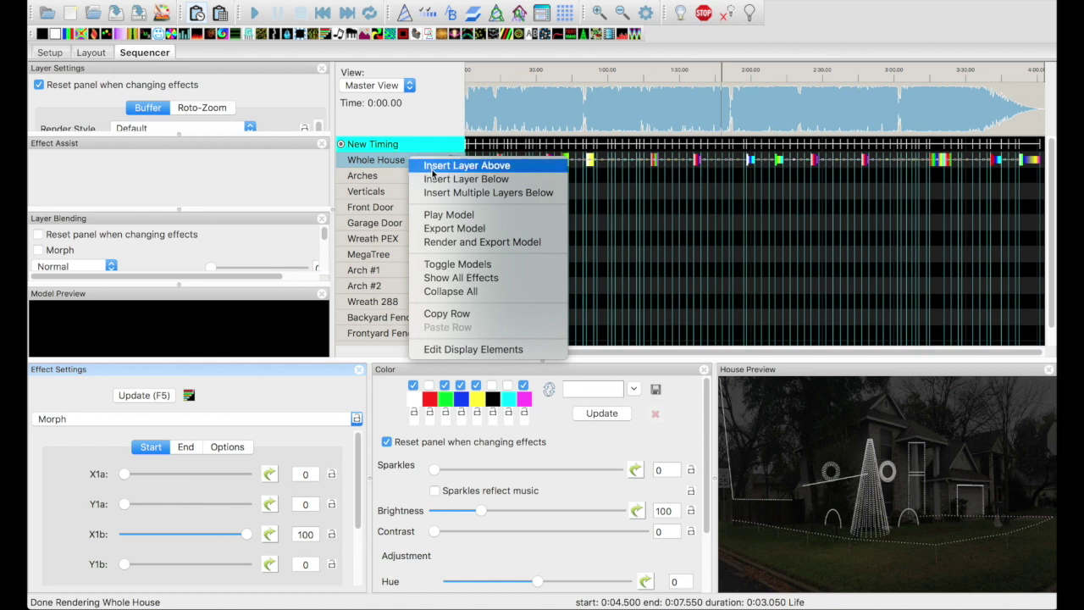
click(437, 180)
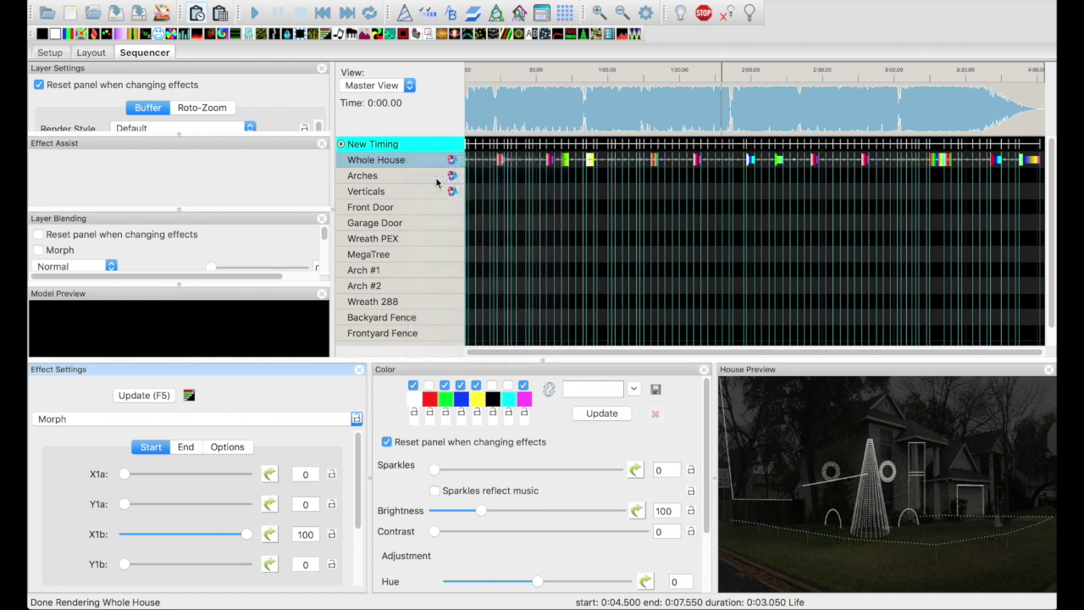
right_click(408, 174)
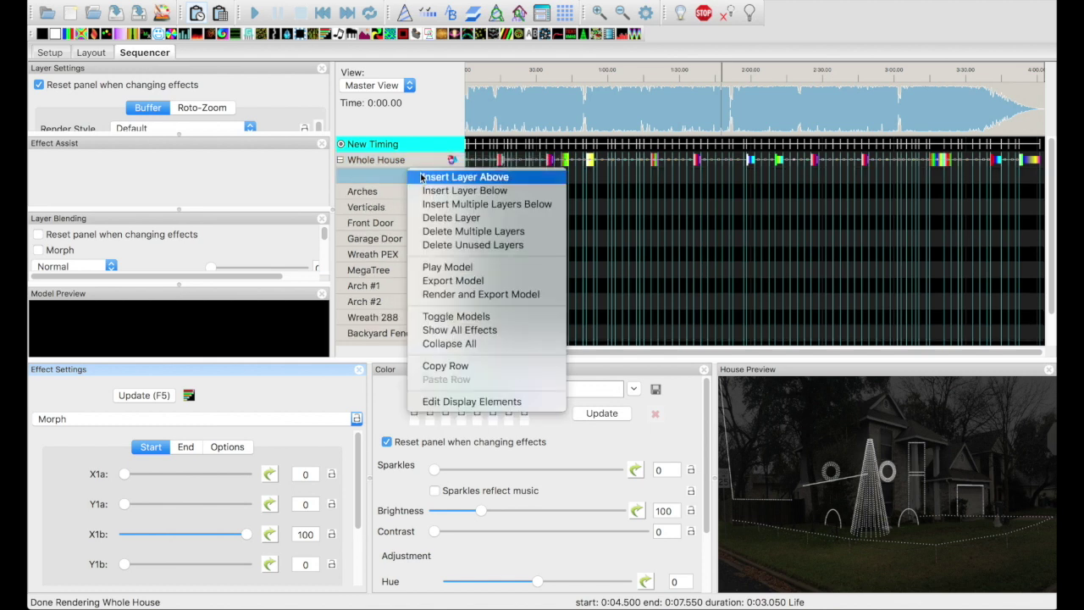
click(423, 176)
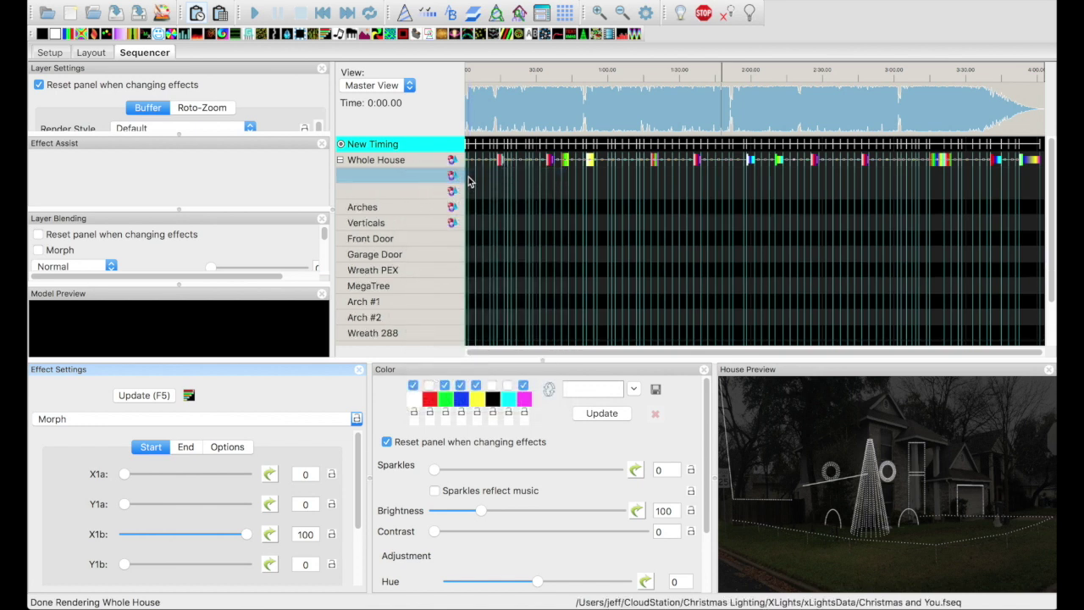
Fill the full song span on both new layers with random effects.
drag(468, 180, 1031, 185)
right_click(1031, 186)
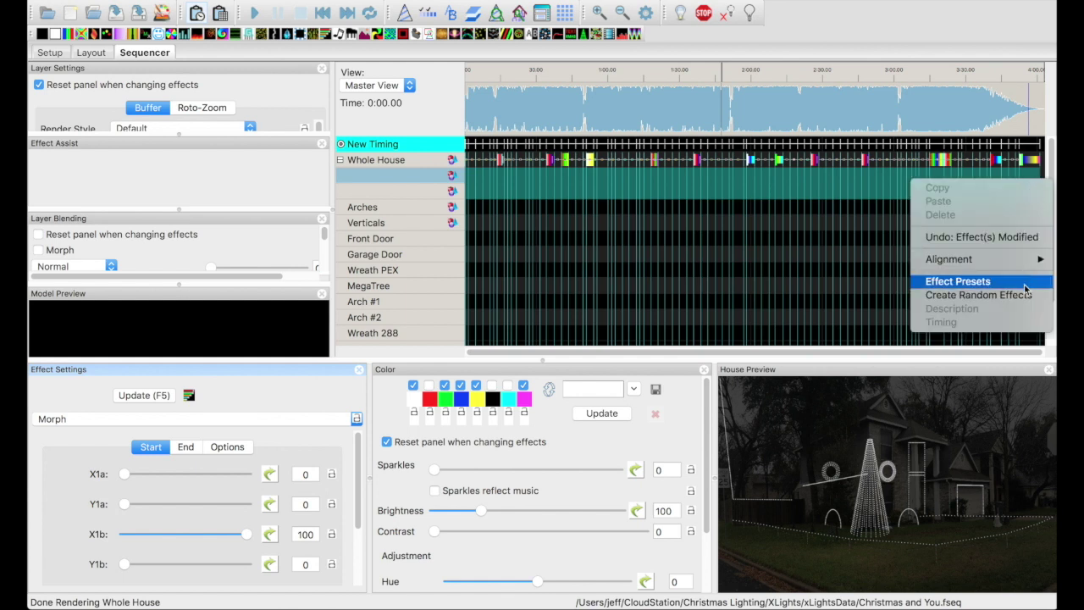
click(1026, 297)
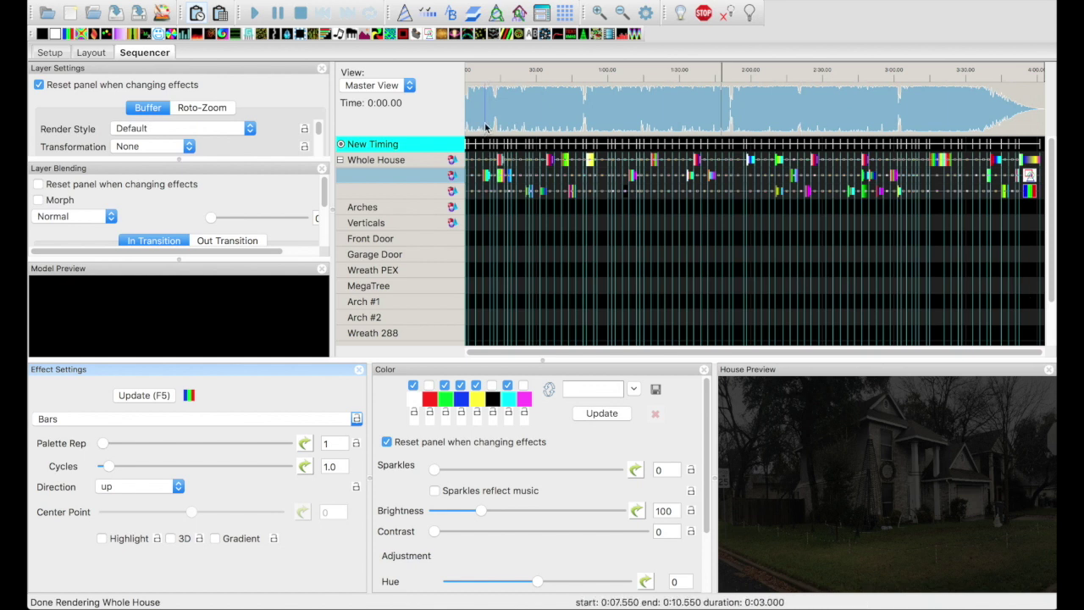
Rewind and play the Whole House sequence from the beginning, then stop.
click(300, 12)
click(253, 14)
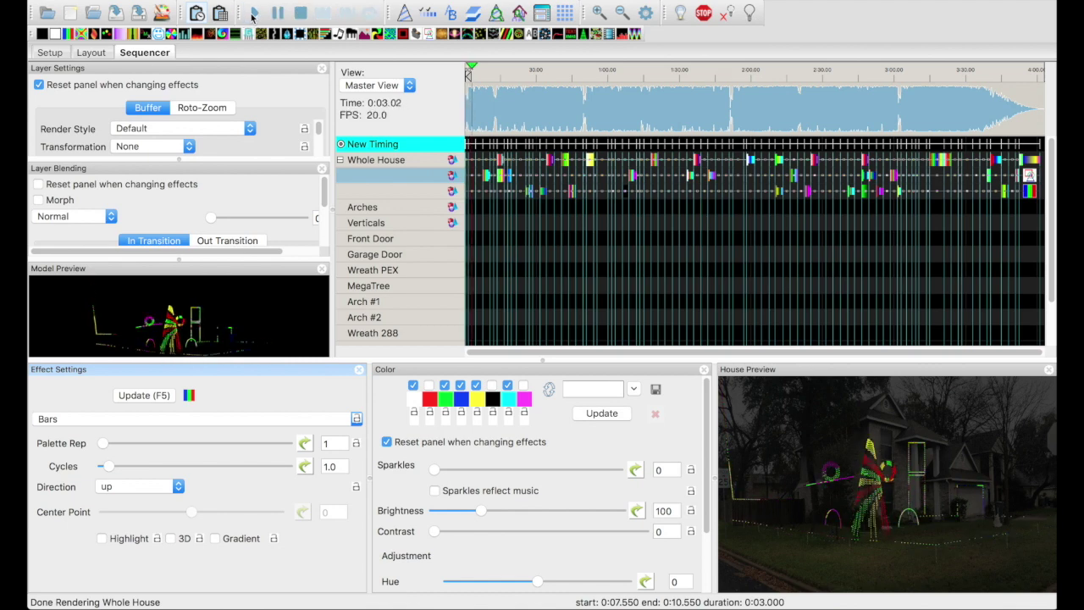
click(298, 13)
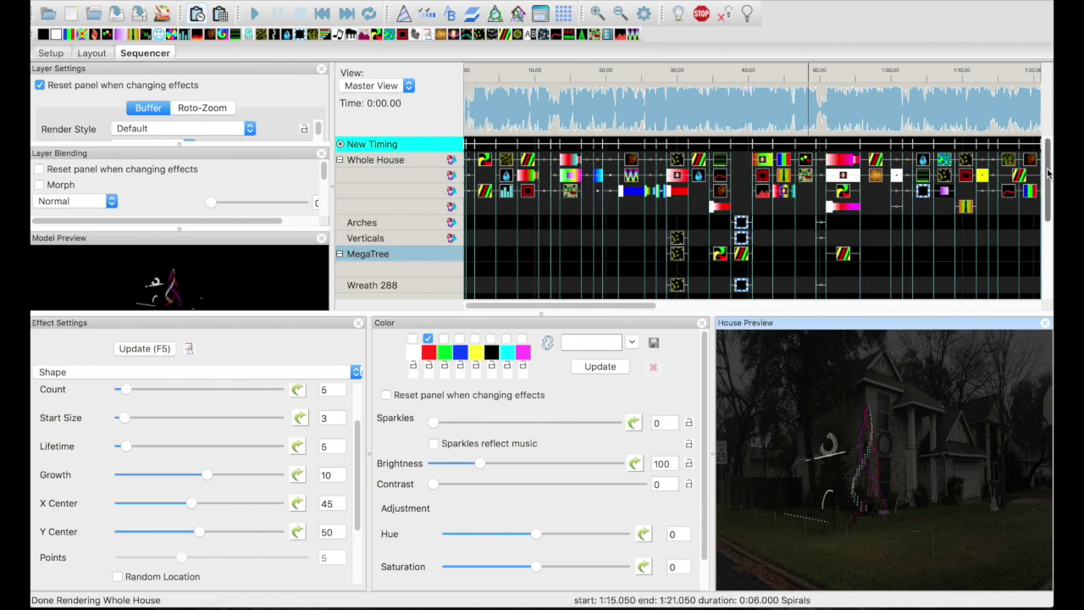
Inspect a model-level Marquee effect's settings and scroll the timeline to the 0:50–2:00 stretch.
mouse_move(1047, 174)
mouse_down()
mouse_move(1047, 212)
mouse_move(1047, 173)
mouse_up()
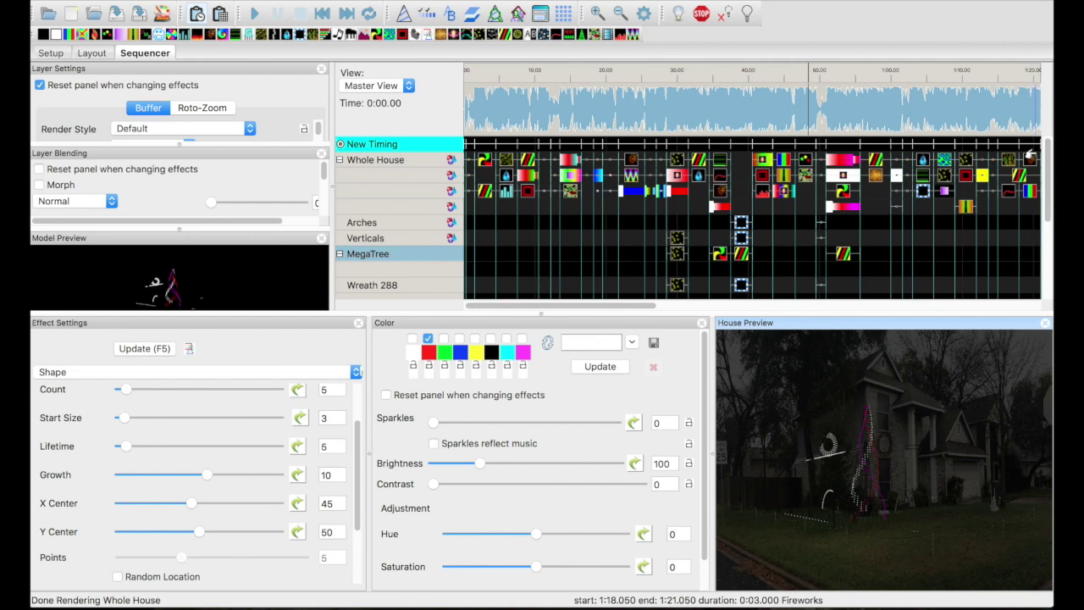
click(740, 223)
scroll(739, 223, right, 5)
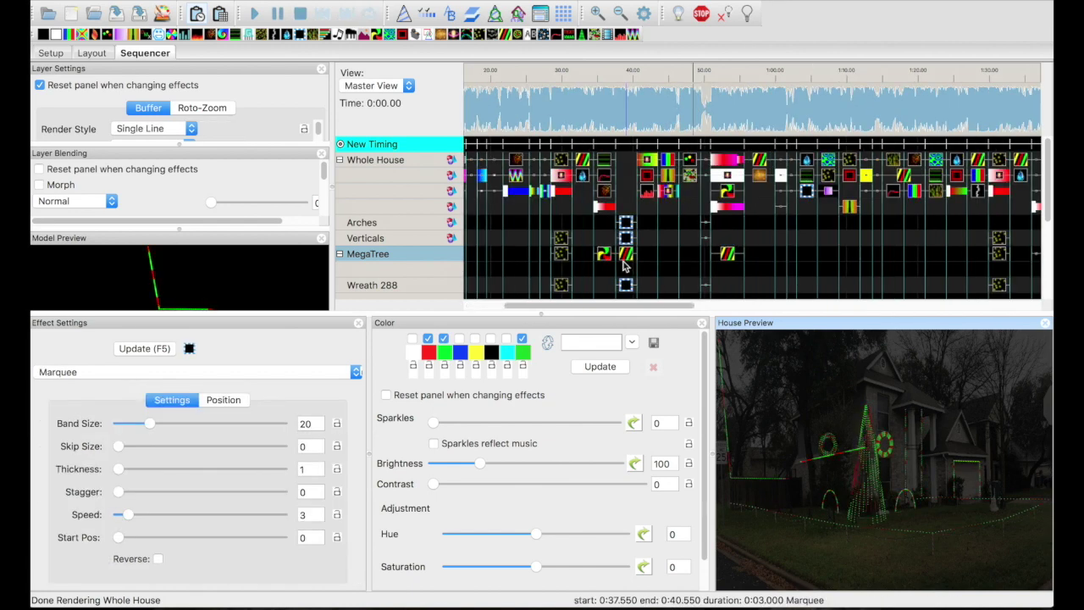
drag(582, 309, 551, 303)
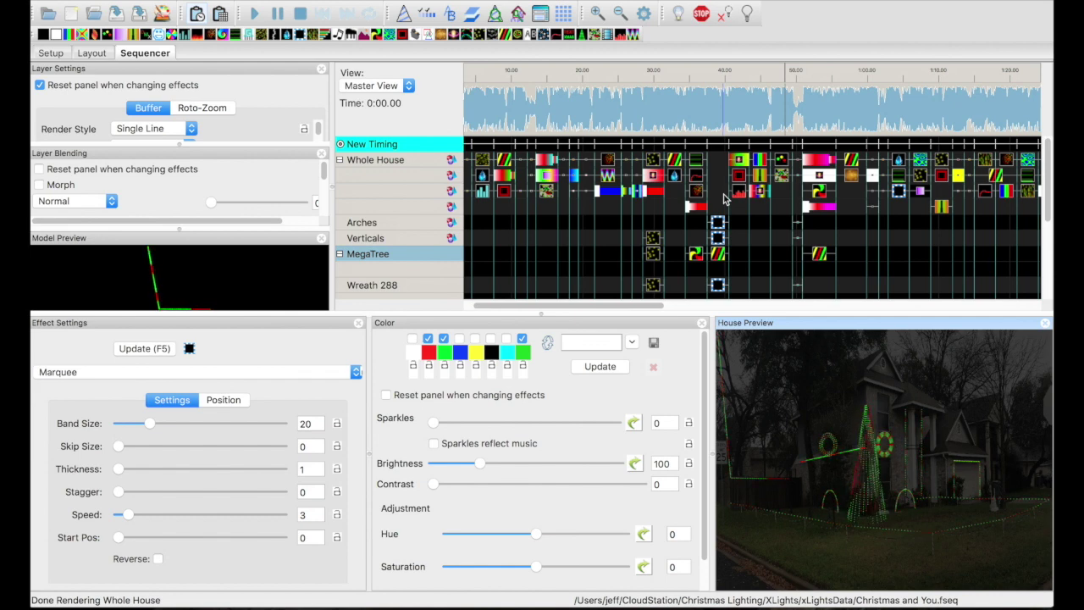
drag(645, 307, 741, 310)
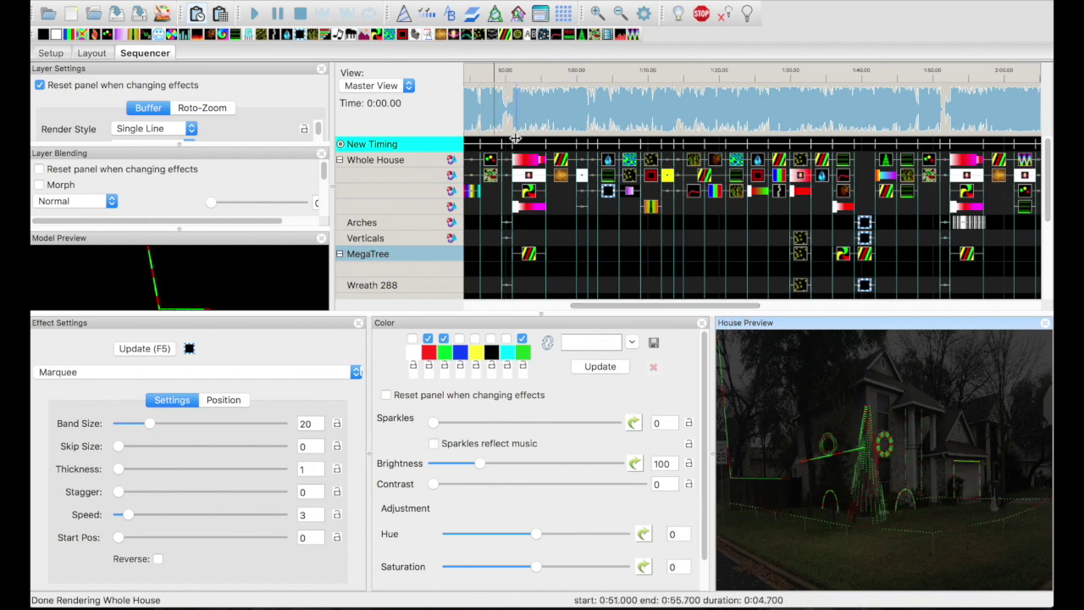
click(505, 79)
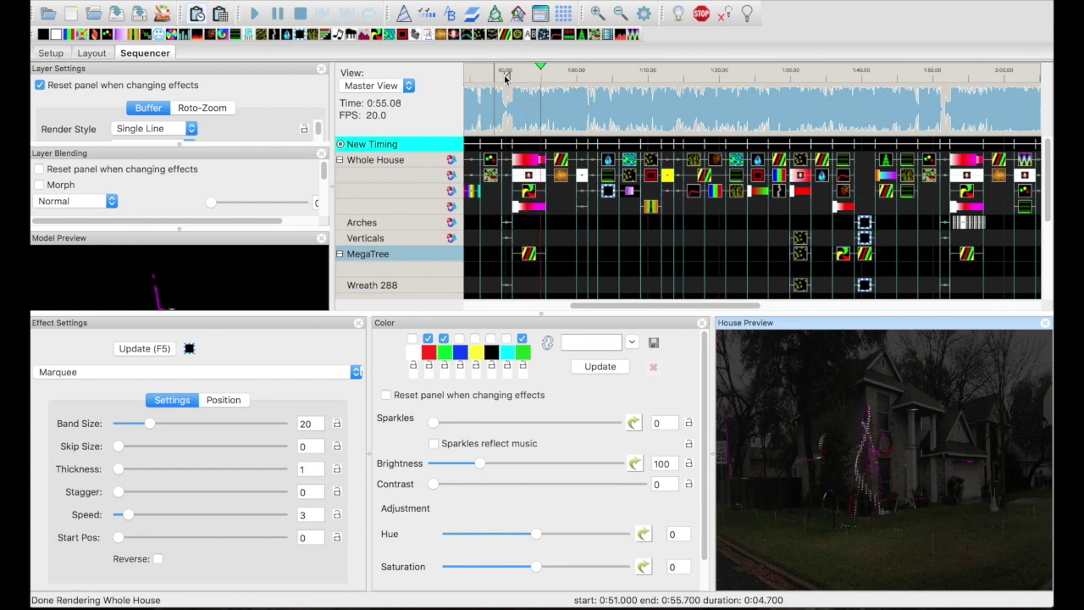
key(space)
drag(908, 110, 938, 127)
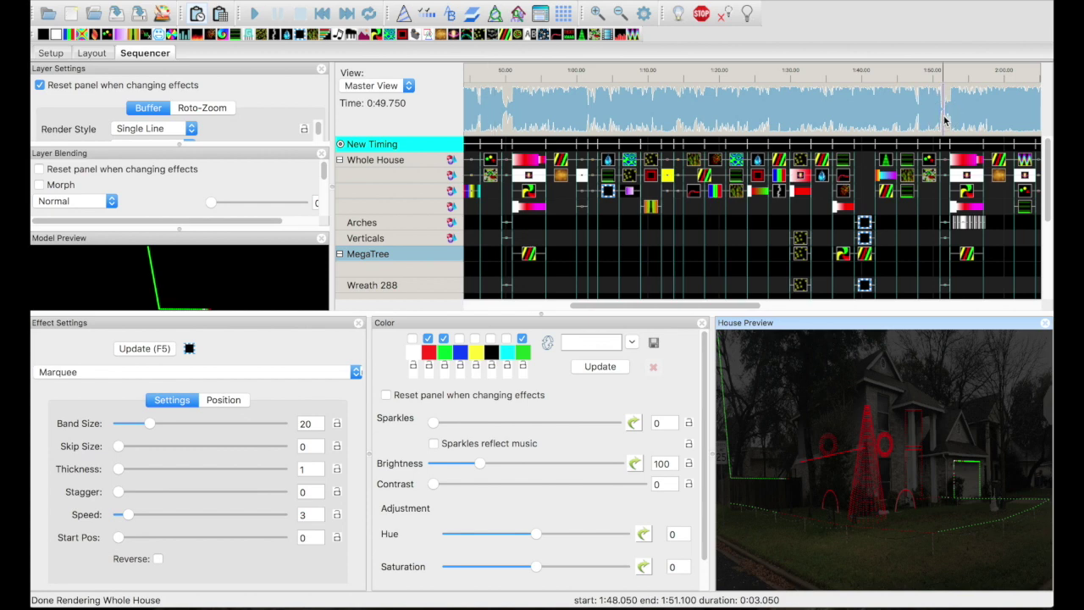
key(space)
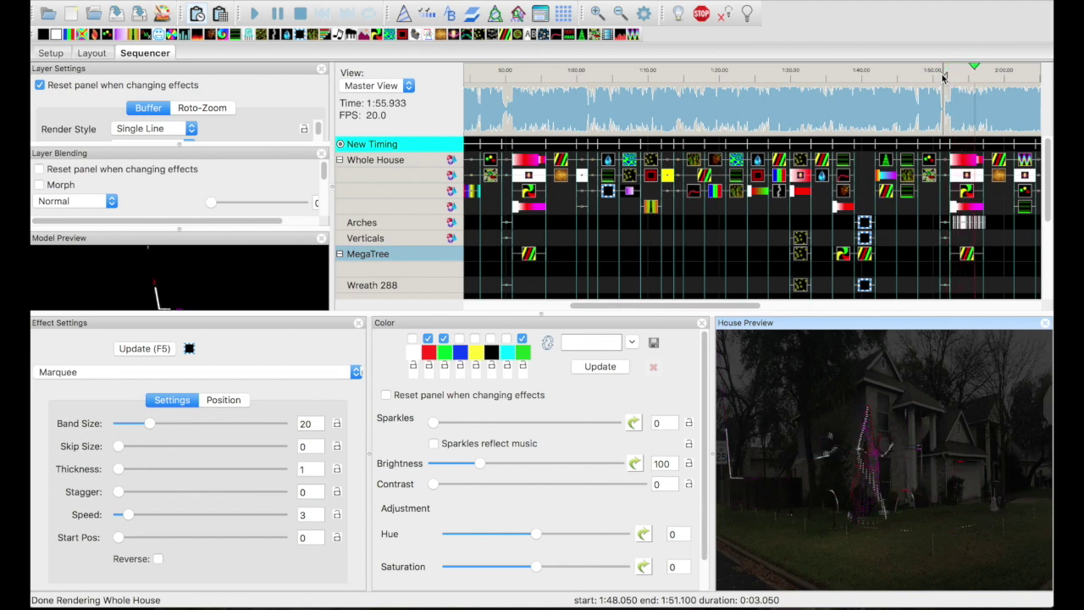
key(space)
click(980, 206)
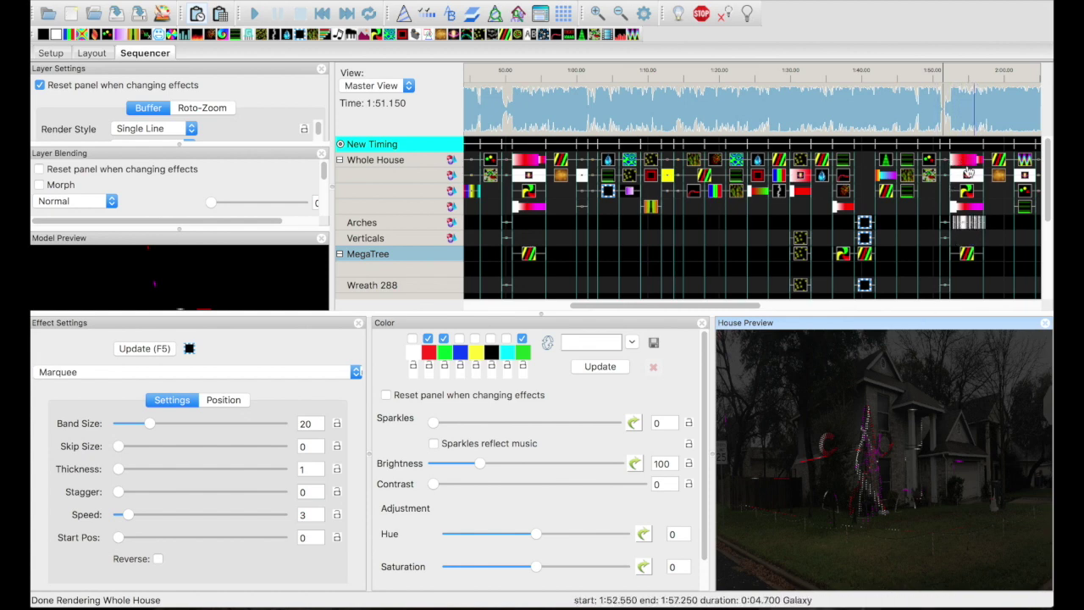
scroll(962, 114, up, 1)
scroll(967, 117, up, 1)
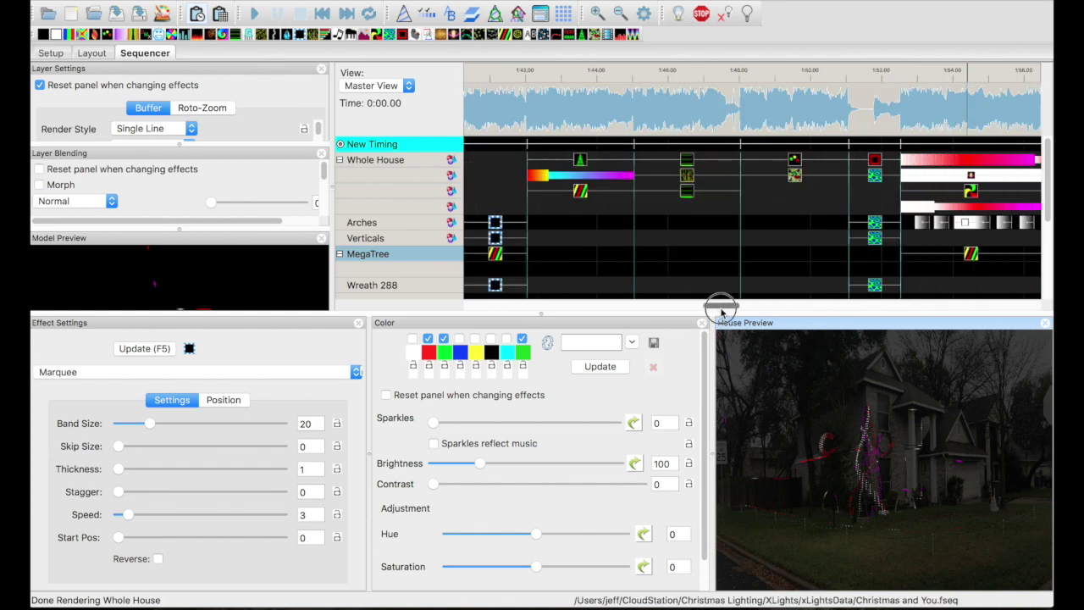
drag(721, 306, 722, 310)
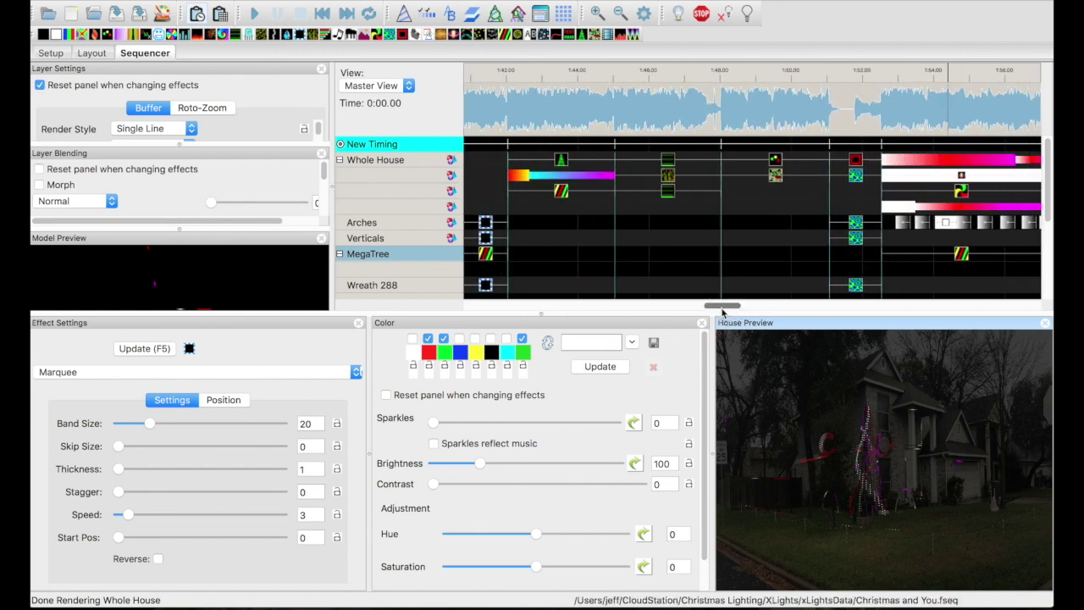
click(620, 14)
drag(469, 116, 491, 116)
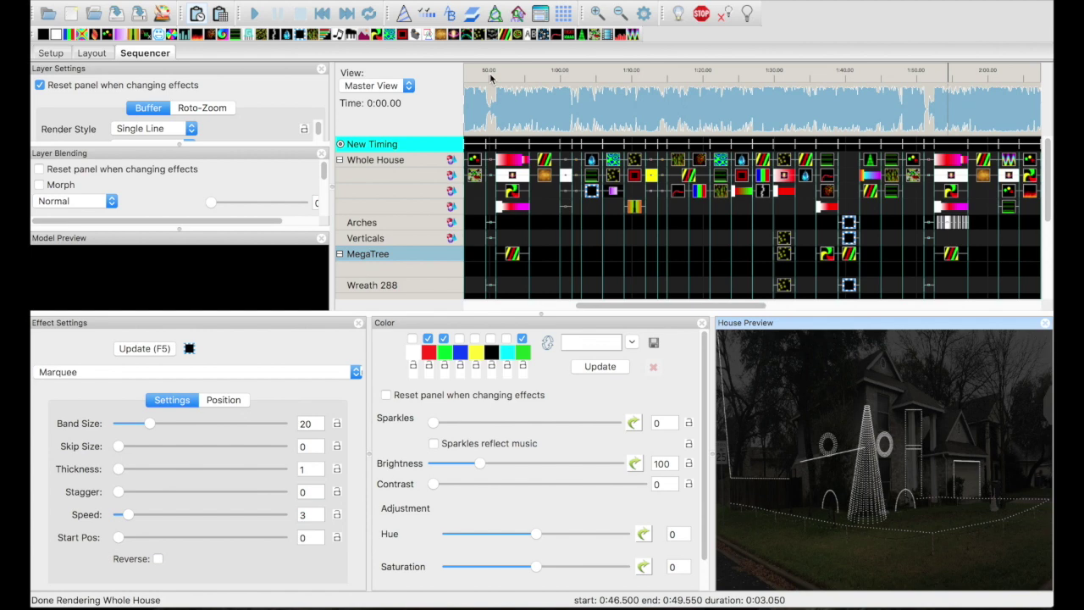
click(489, 74)
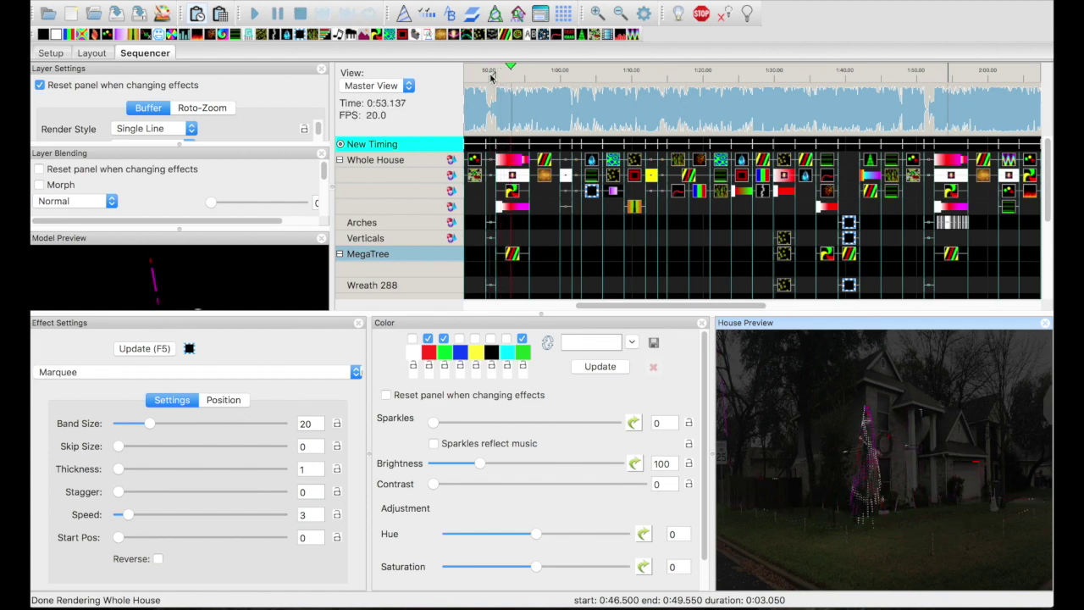
key(space)
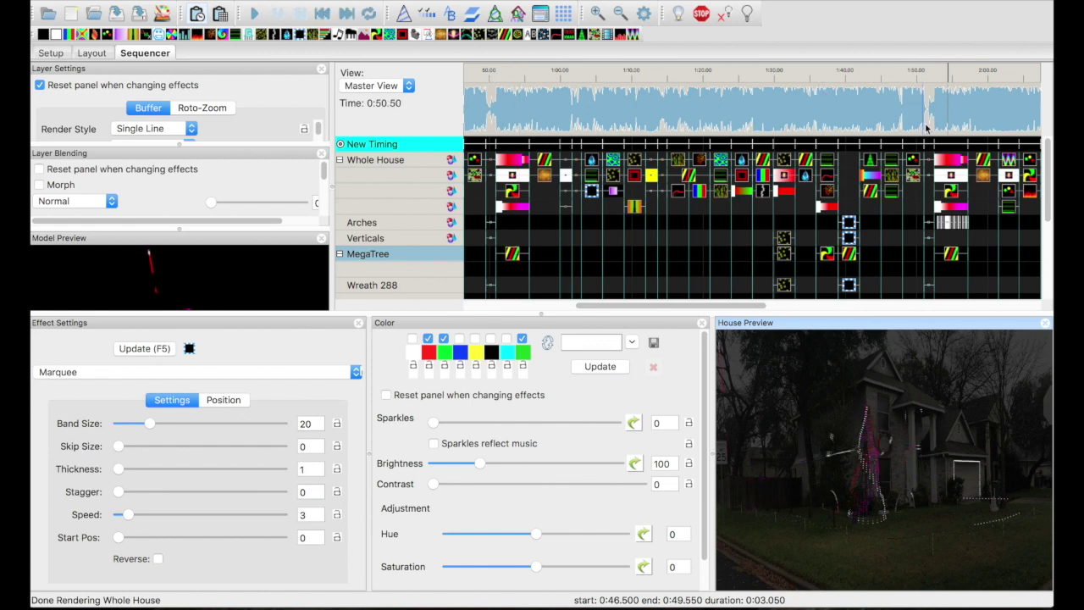
click(928, 78)
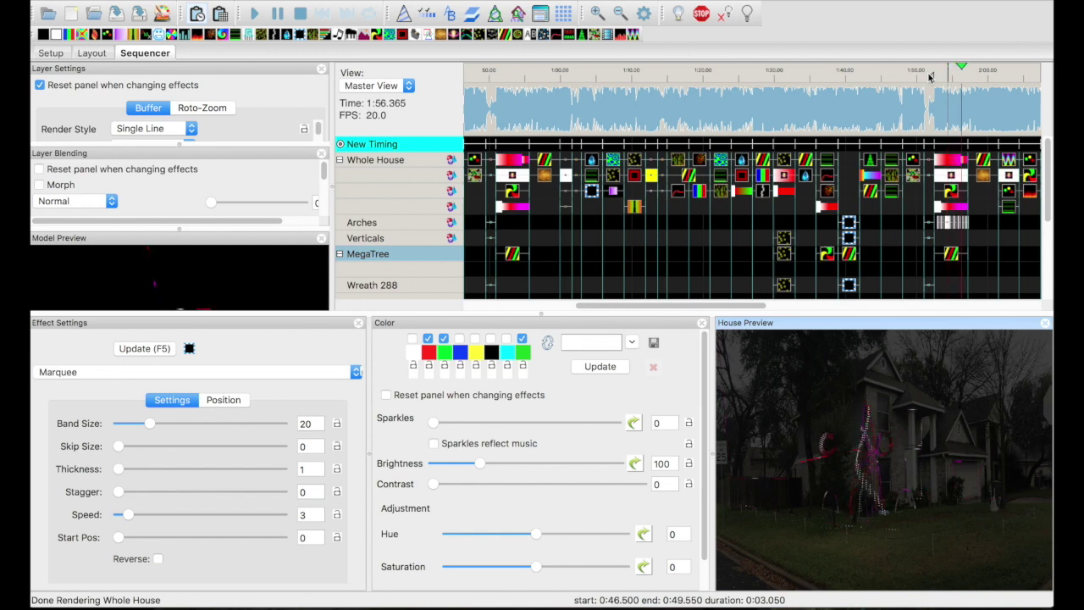
key(space)
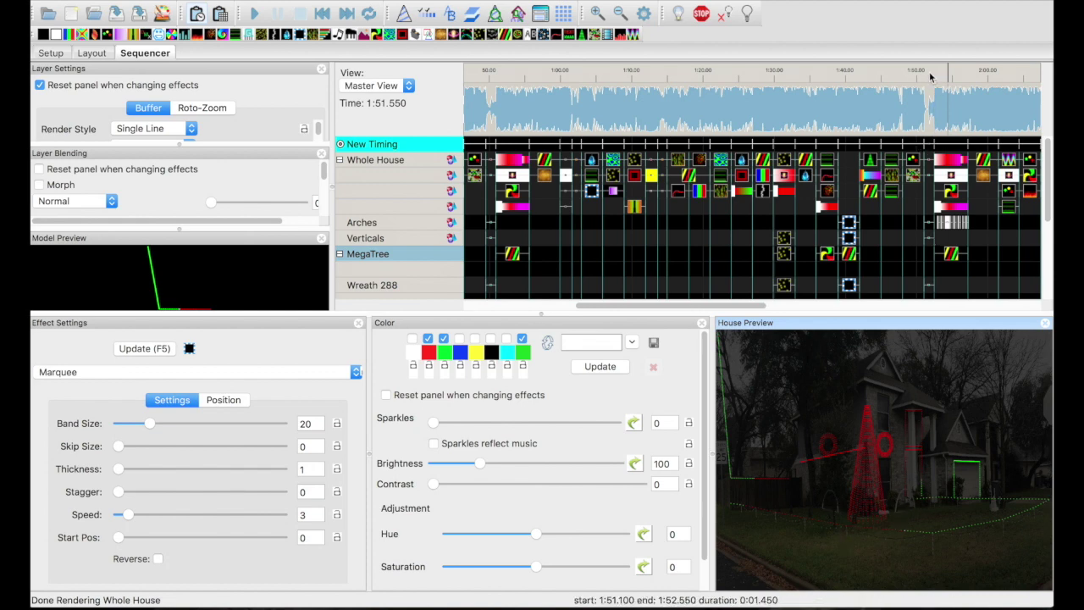
key(space)
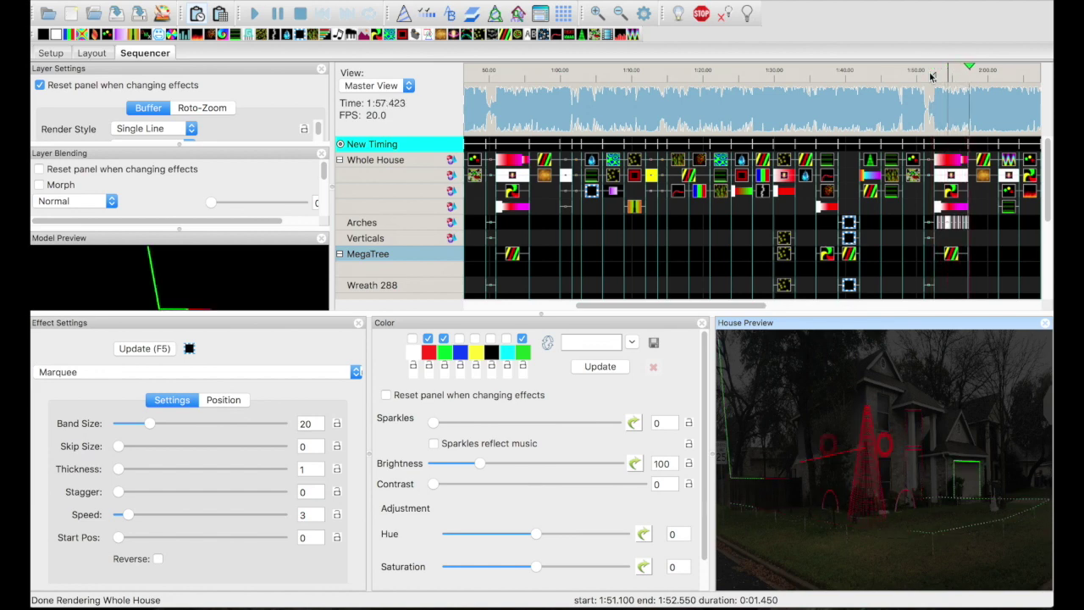
click(929, 74)
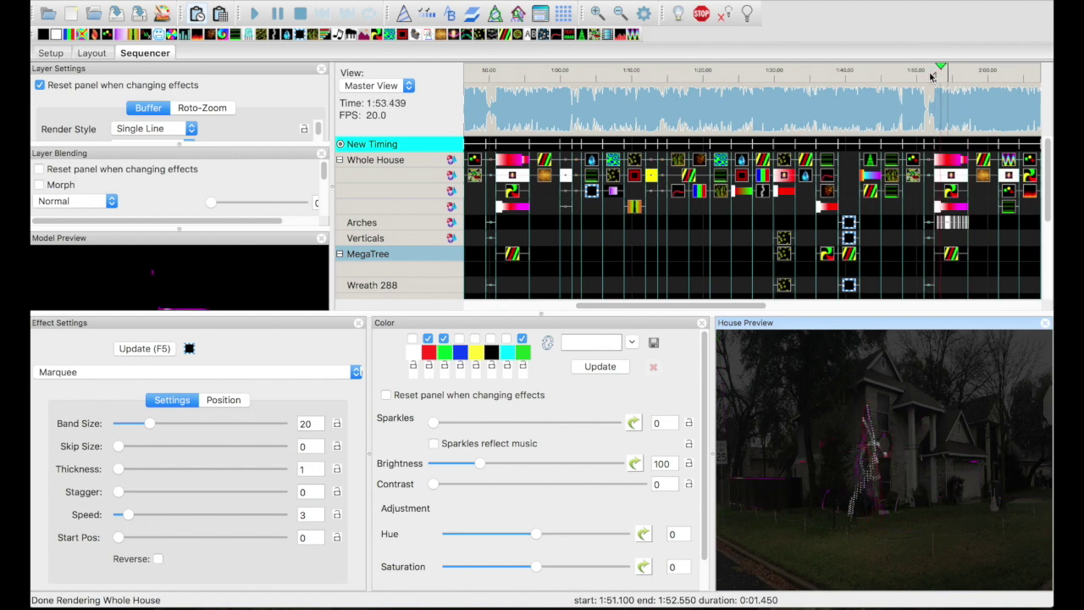
key(space)
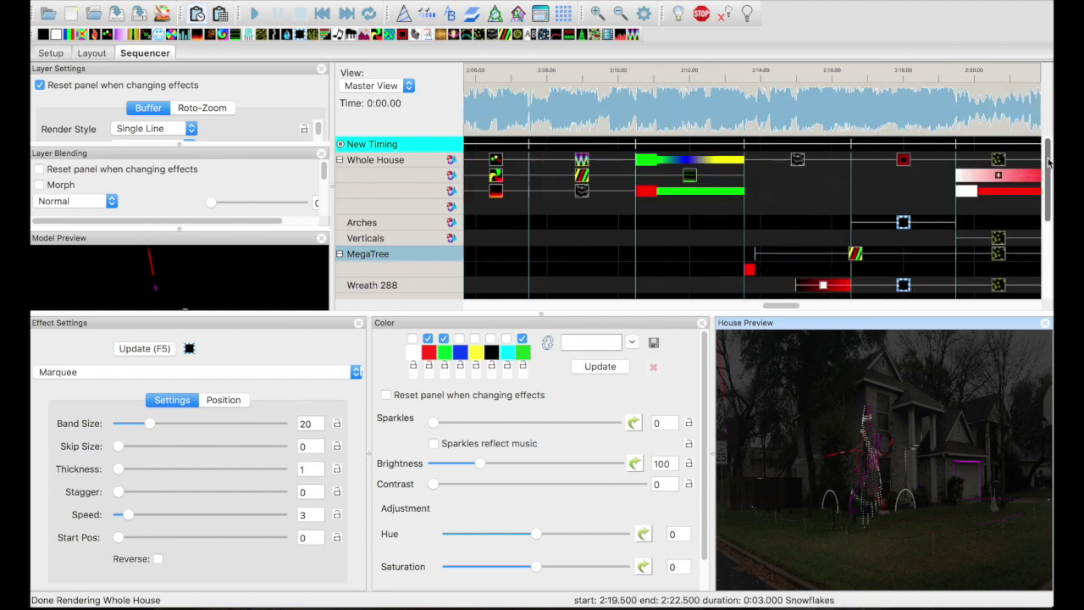
Play the sequence from about 2:10 and stop at 2:10.250.
mouse_move(1048, 161)
mouse_down()
mouse_move(1046, 255)
mouse_move(1047, 179)
mouse_up()
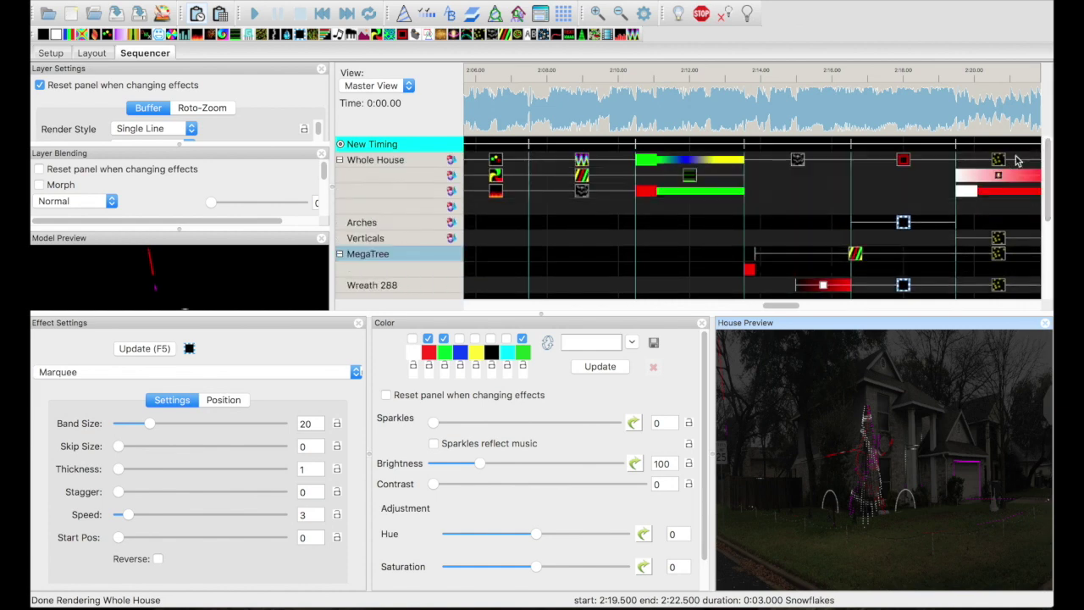
click(627, 78)
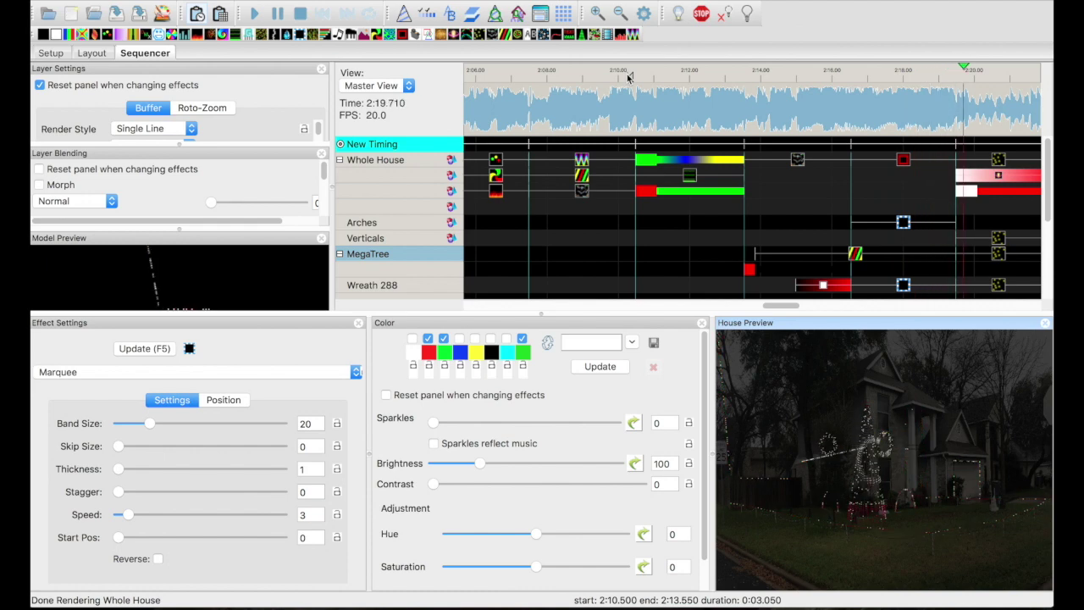
click(629, 77)
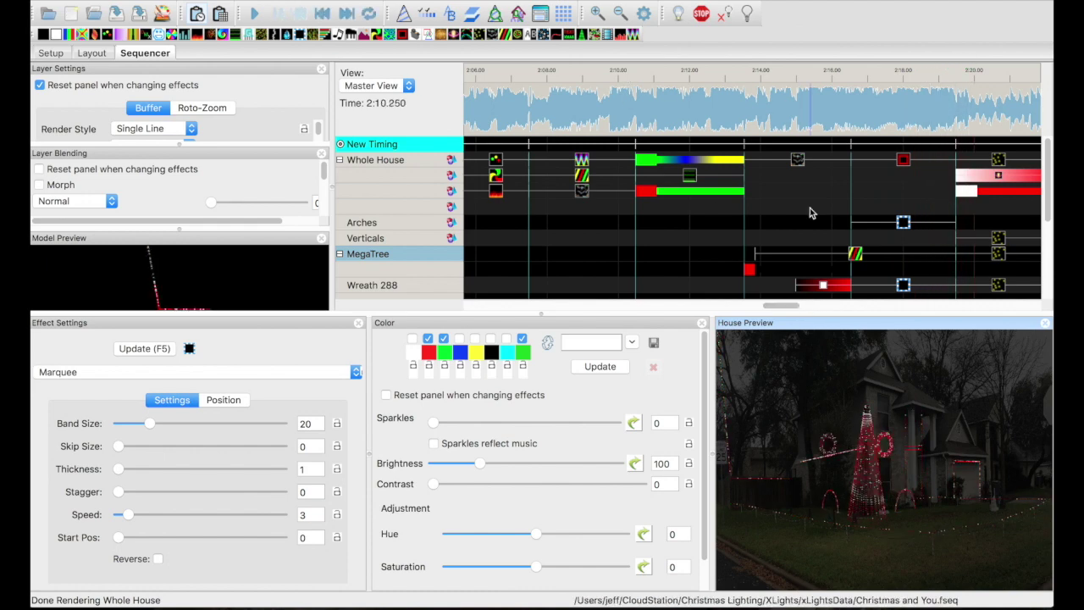
Show the MegaTree's Spirals effect settings, after briefly selecting the Whole House Shockwave.
click(794, 259)
click(1021, 176)
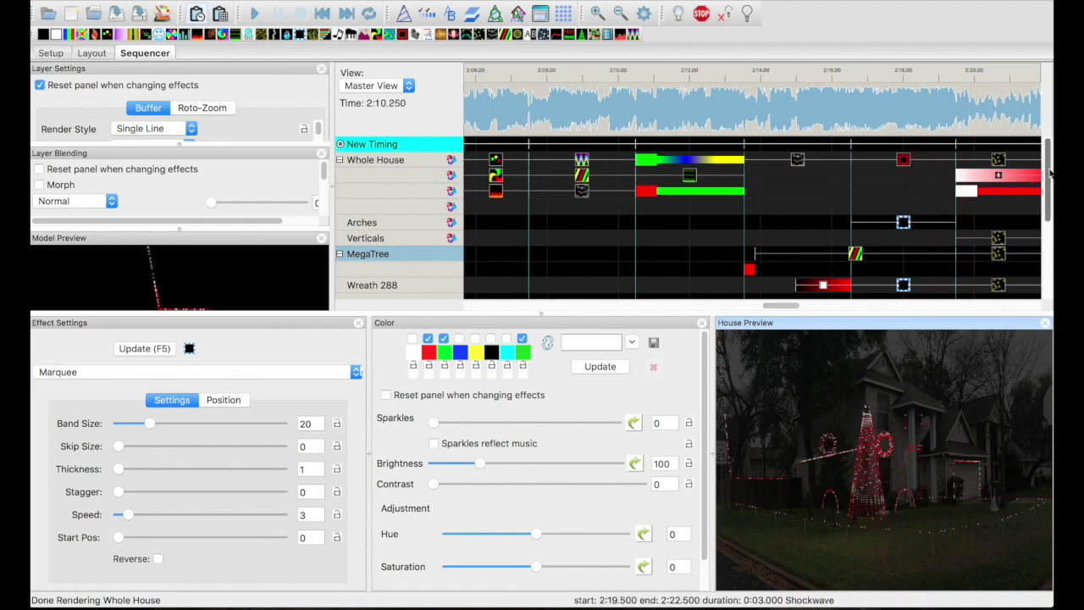
scroll(1049, 174, down, 3)
click(856, 208)
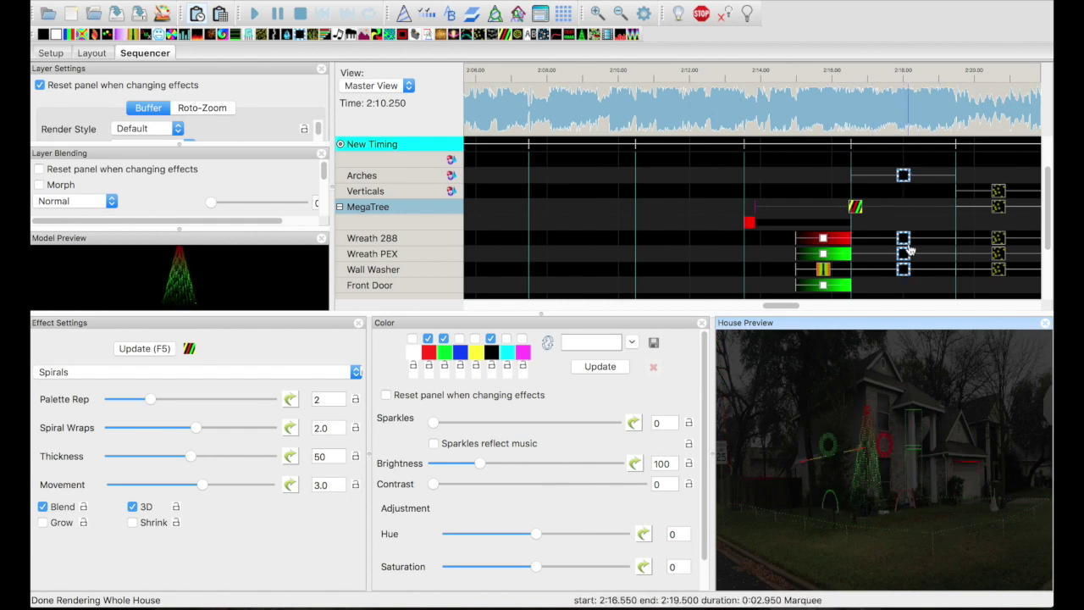
Inspect the Wreath 288 Marquee effect's settings.
click(904, 241)
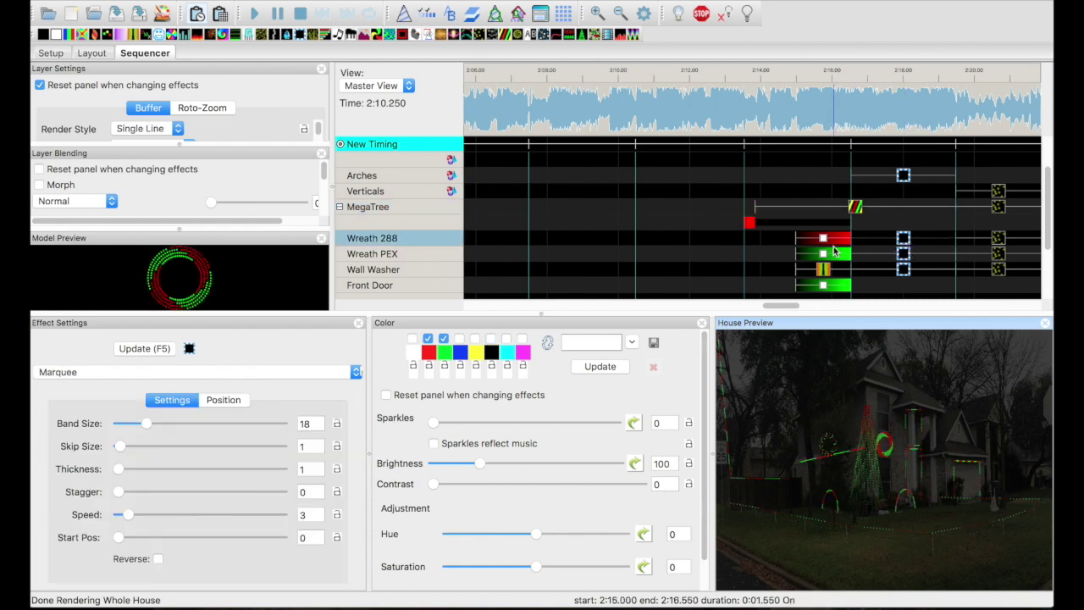
scroll(829, 225, up, 2)
scroll(828, 225, up, 3)
scroll(829, 225, left, 5)
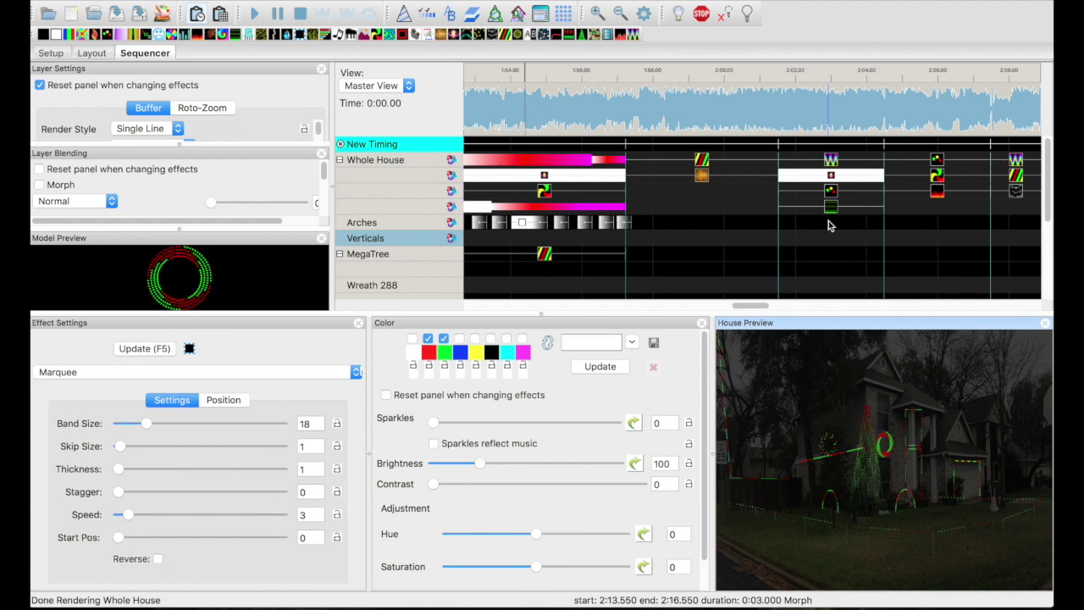
drag(752, 308, 790, 306)
Check the Whole House Snow Storm and Ripple effects, then play from about 2:13.5.
click(669, 162)
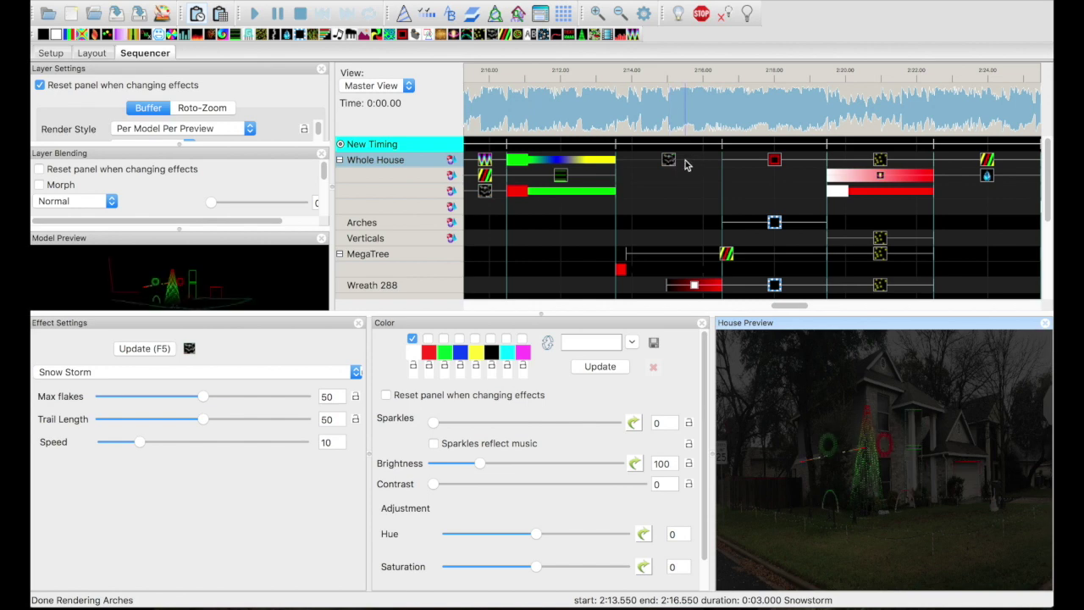
click(773, 160)
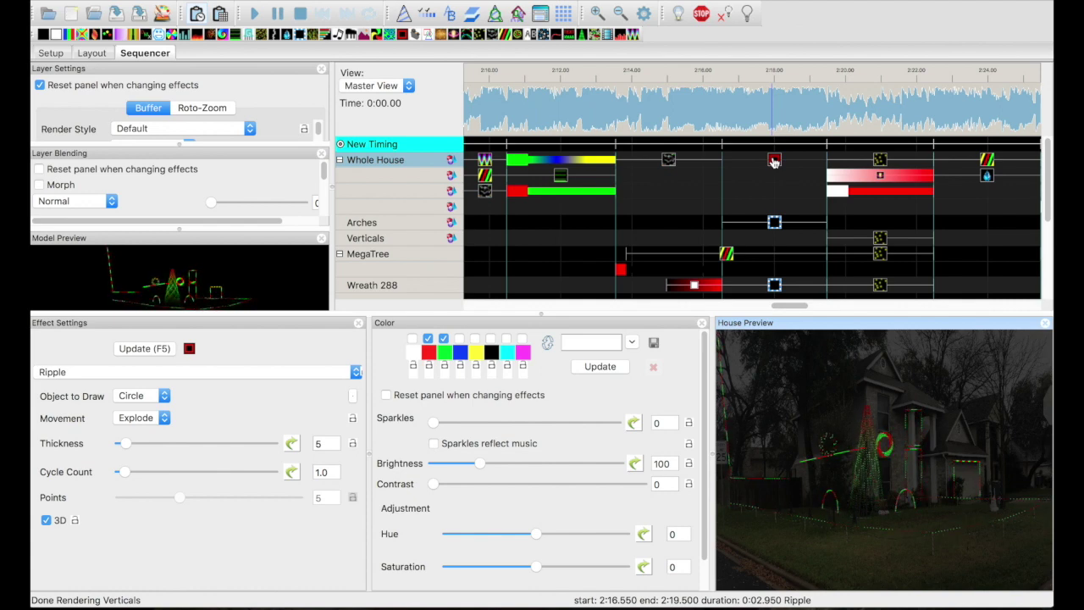
click(643, 134)
key(space)
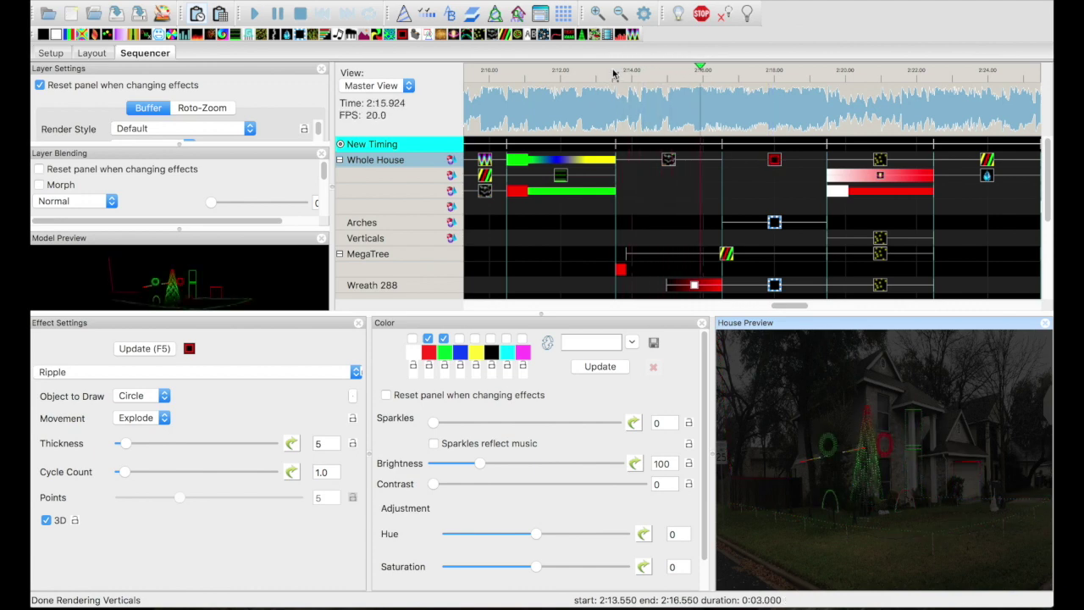